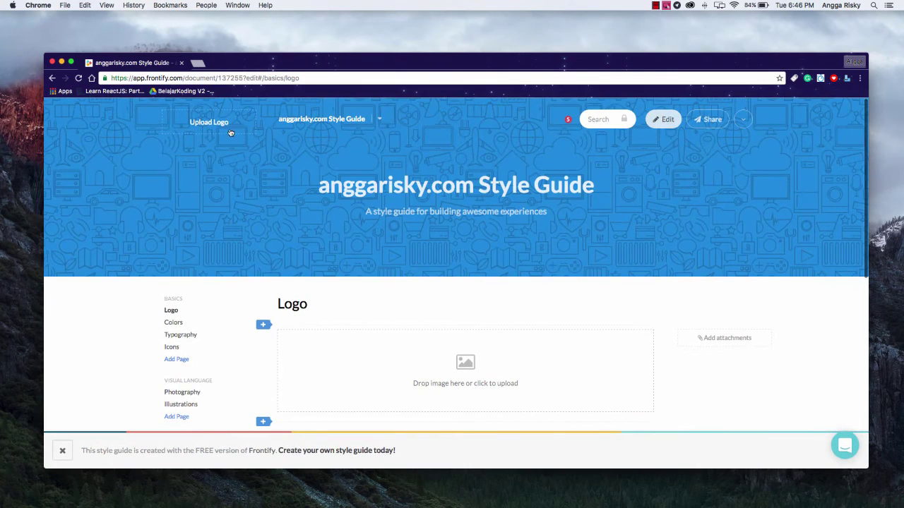
Step: Upload My Logo.png from the Pictures folder as the style guide's header logo
left_click(219, 124)
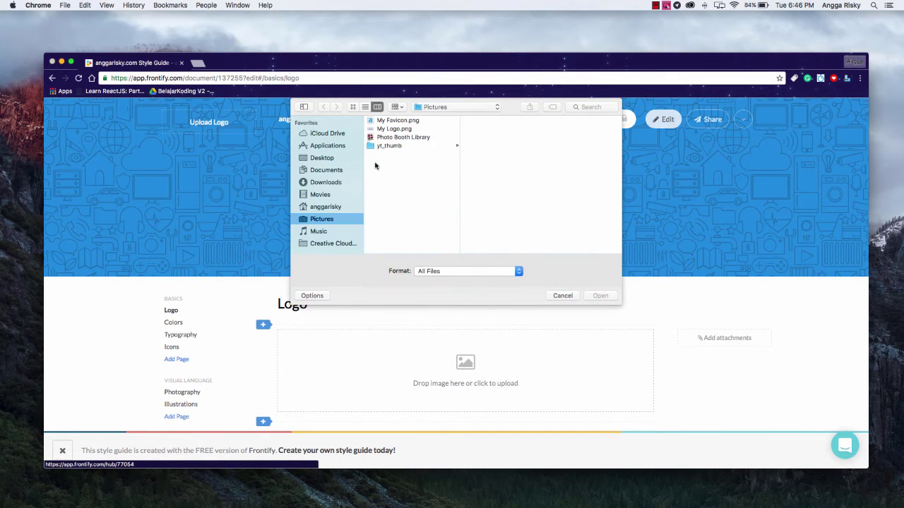
double_click(403, 129)
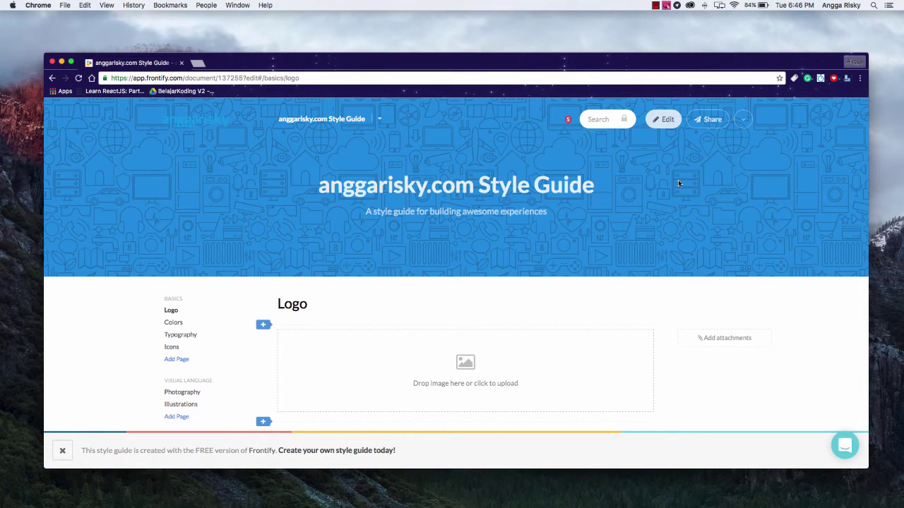
left_click(743, 119)
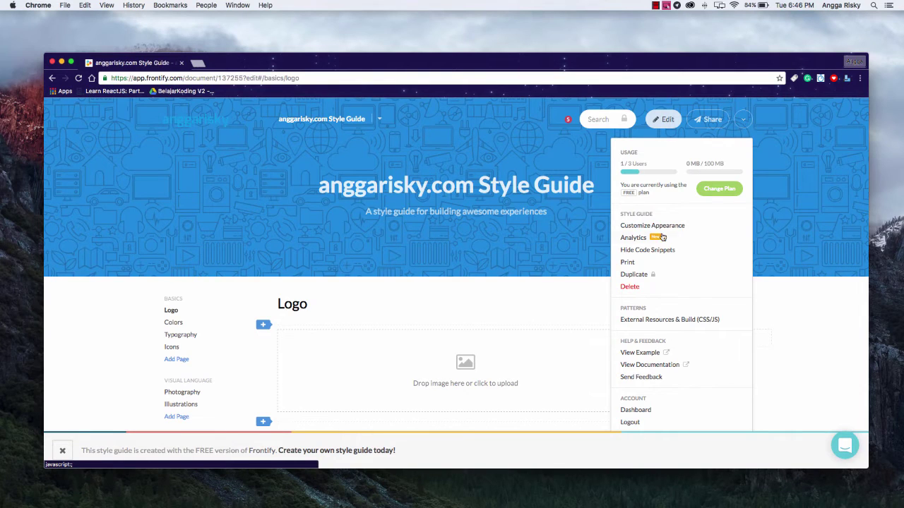
scroll(679, 251, "down", 2)
scroll(706, 198, "up", 2)
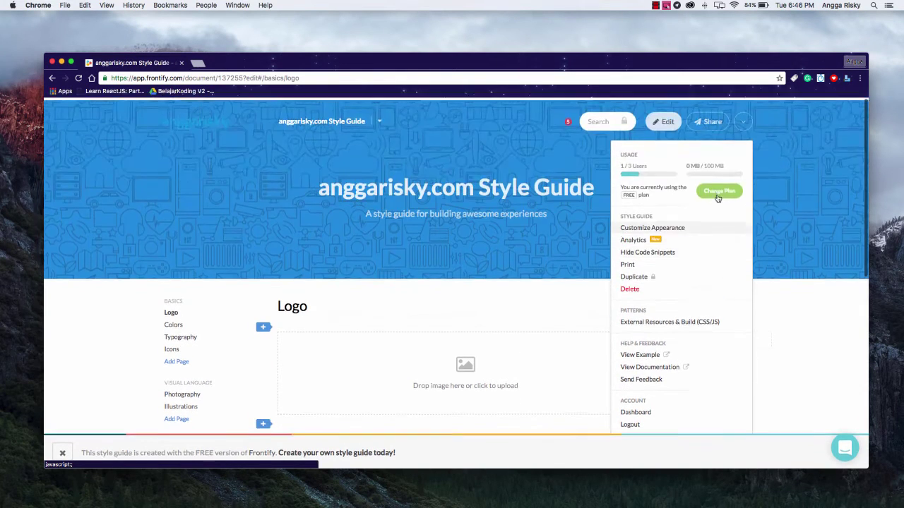
left_click(742, 119)
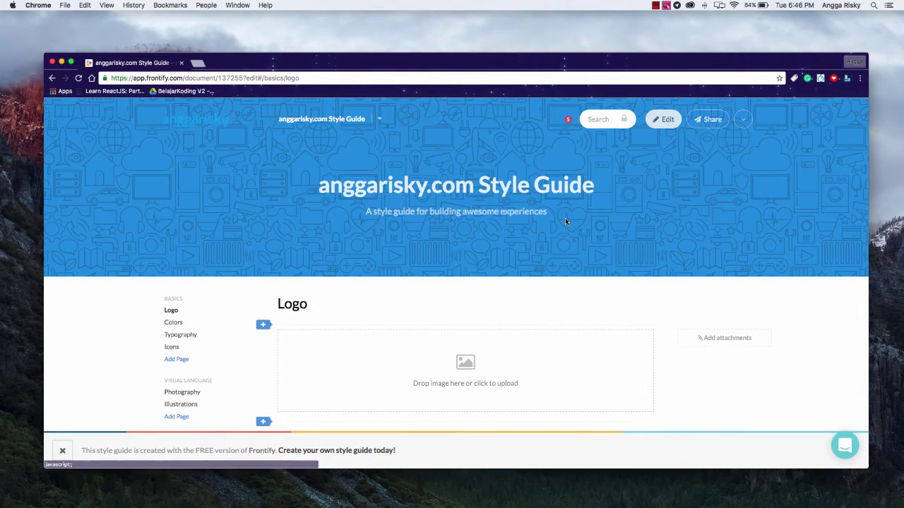
Step: Upload My Favicon.png into the empty image block on the Logo page
scroll(484, 249, "down", 3)
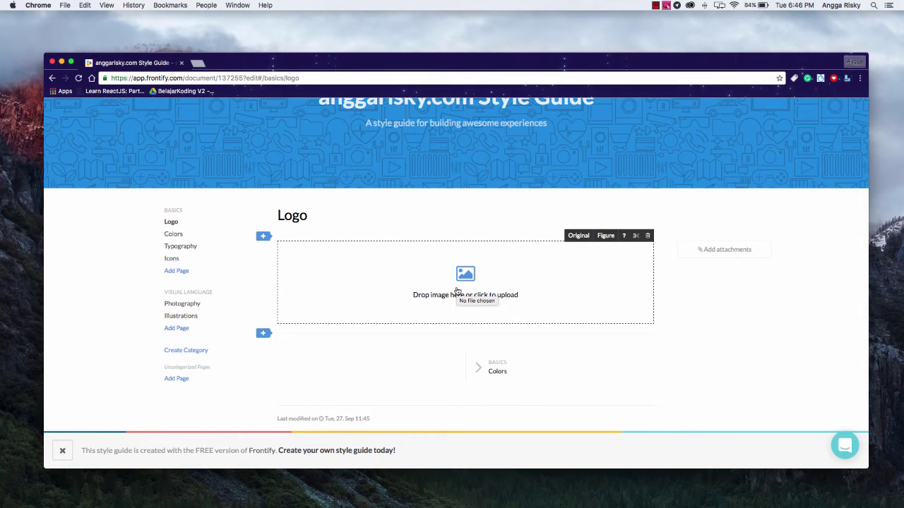
left_click(456, 291)
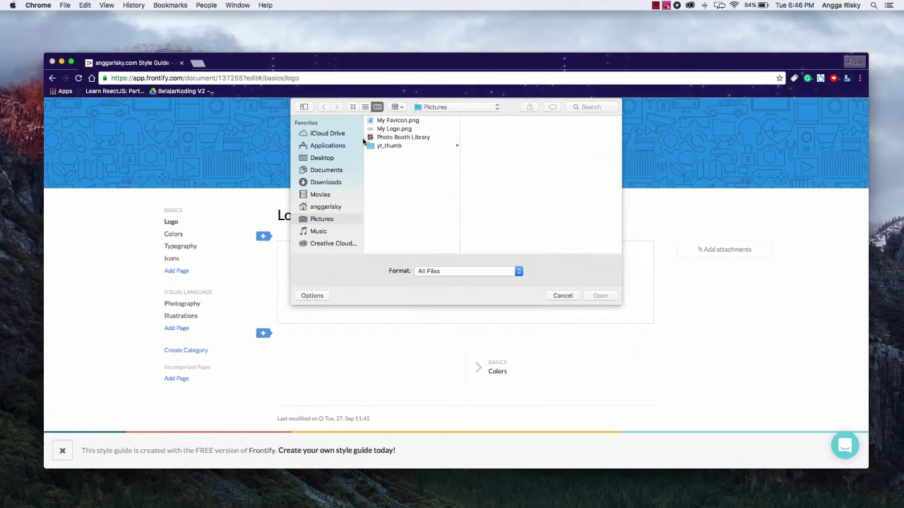
double_click(401, 122)
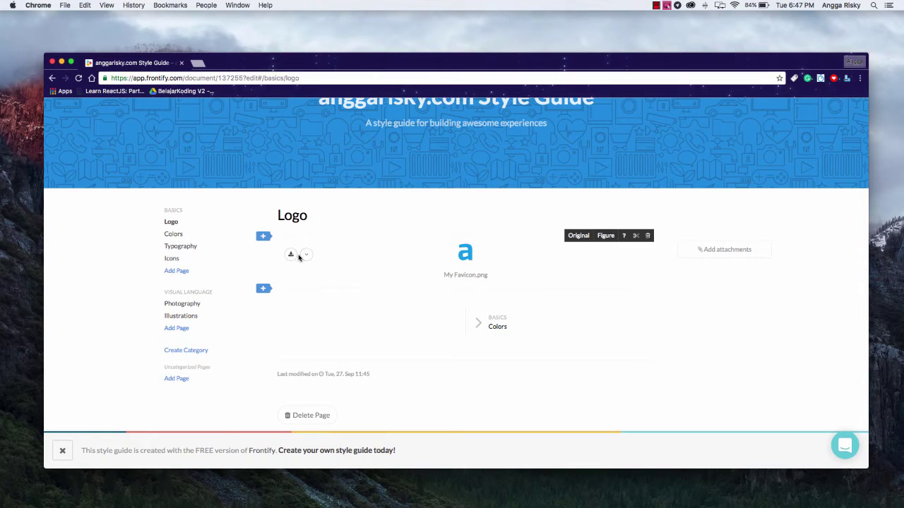
Step: Attach My Logo.png to the favicon image block and delete that attachment again
left_click(684, 249)
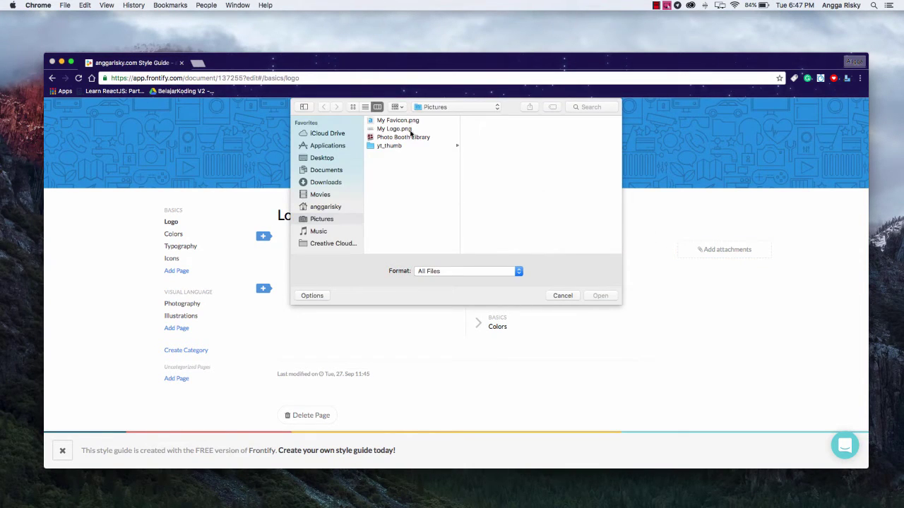
double_click(410, 132)
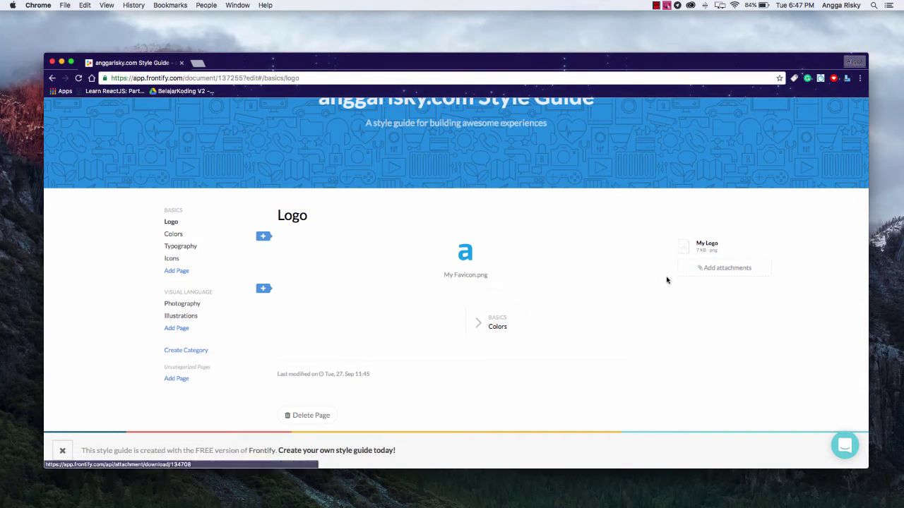
left_click(763, 250)
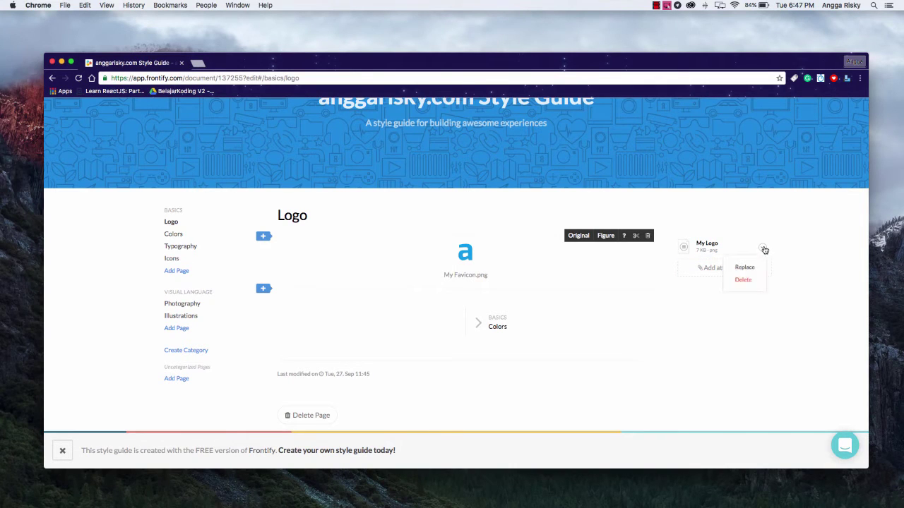
left_click(743, 282)
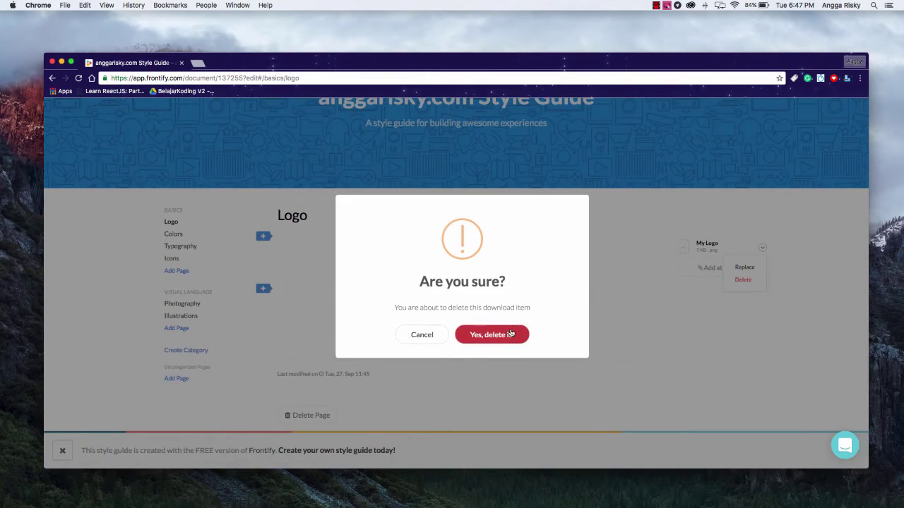
left_click(509, 334)
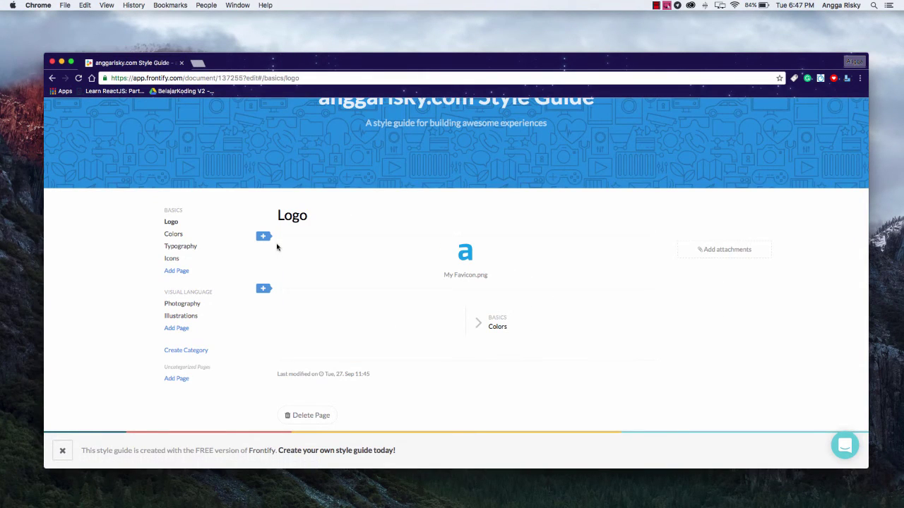
Step: Insert an image block above the favicon on the Logo page and upload My Logo.png into it
mouse_move(305, 256)
left_click(263, 235)
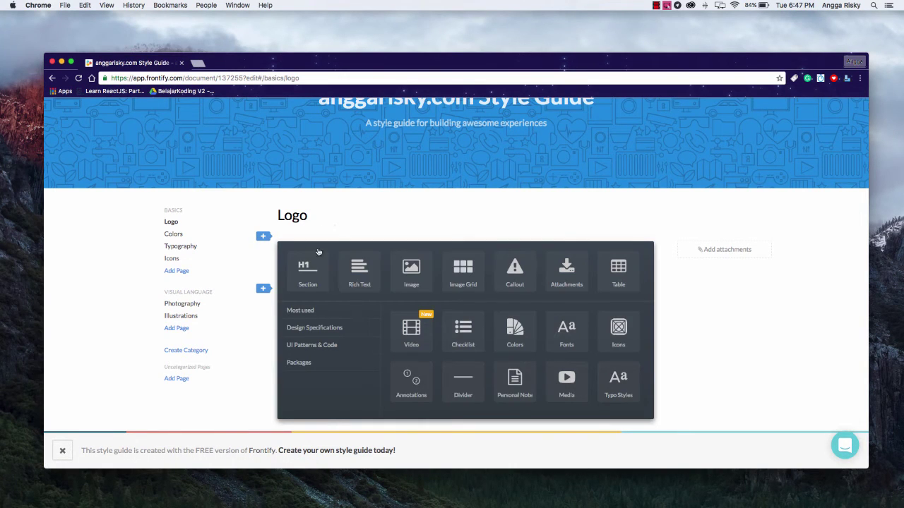
left_click(408, 274)
scroll(410, 266, "down", 1)
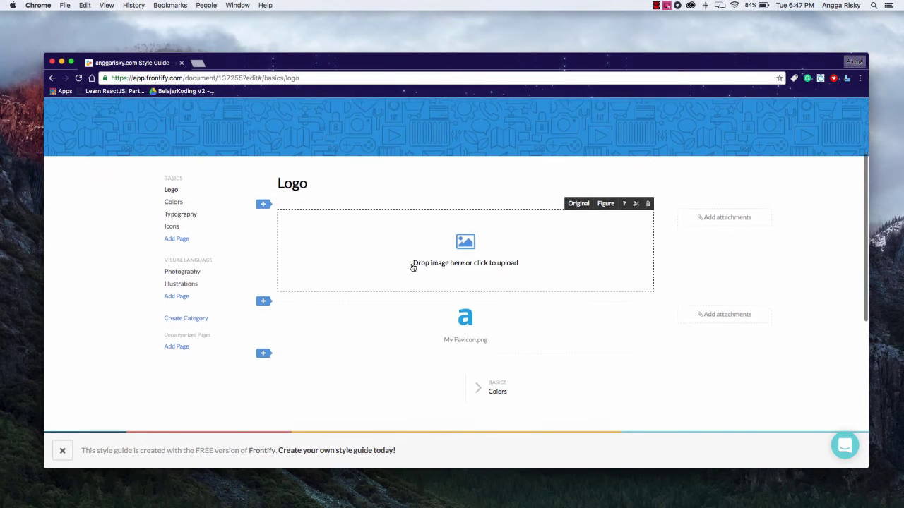
left_click(452, 240)
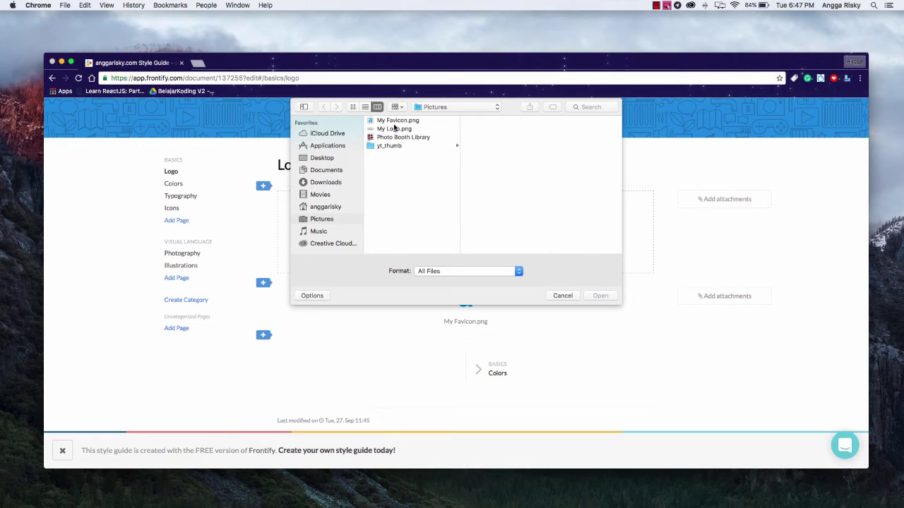
double_click(403, 129)
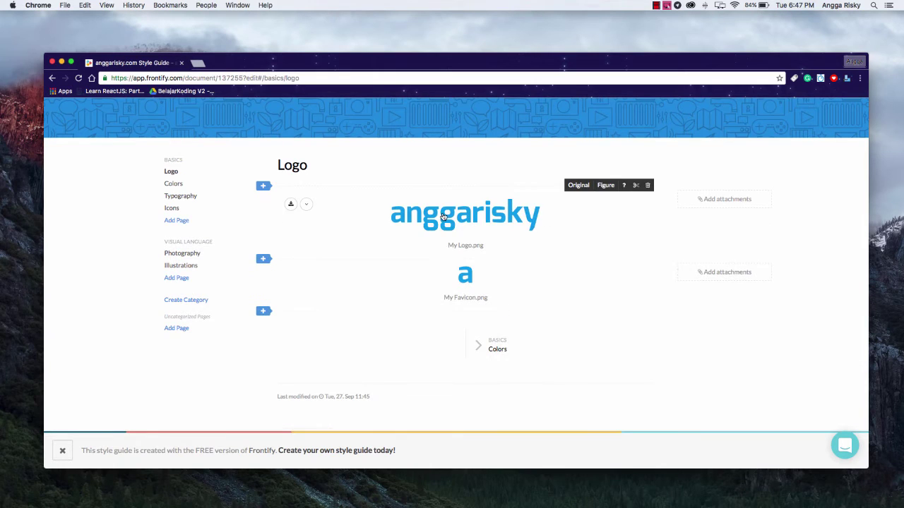
Step: On the Colors page, add #3498db, #e74c3c, #34495e, #2a2a2a and #f2f2f2 to the first color palette
mouse_move(467, 282)
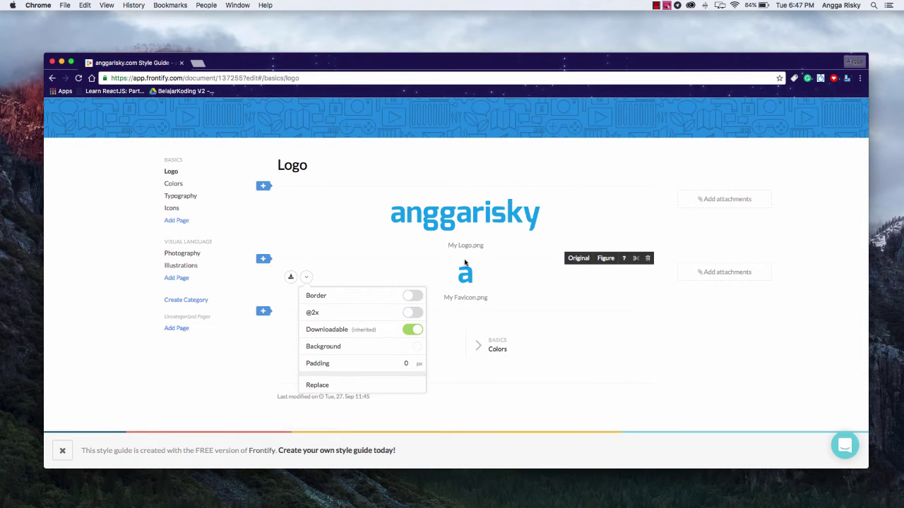
left_click(506, 351)
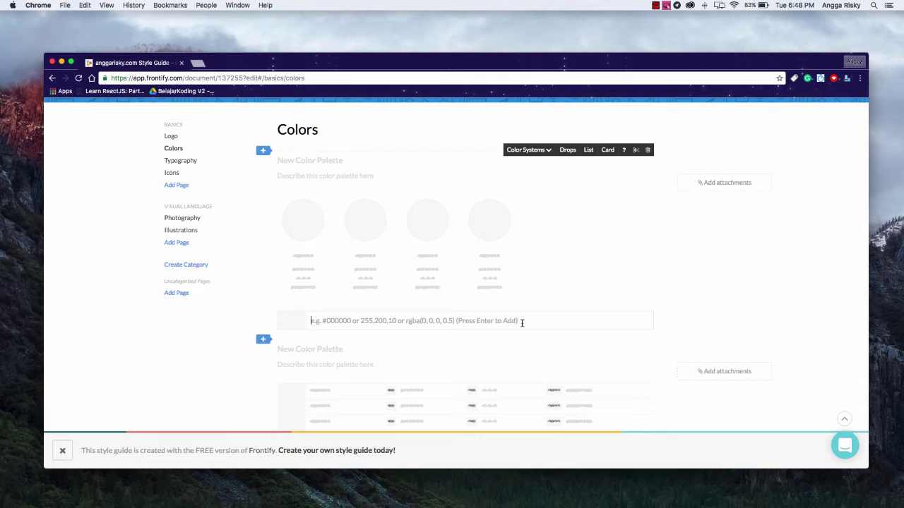
type("#3498db")
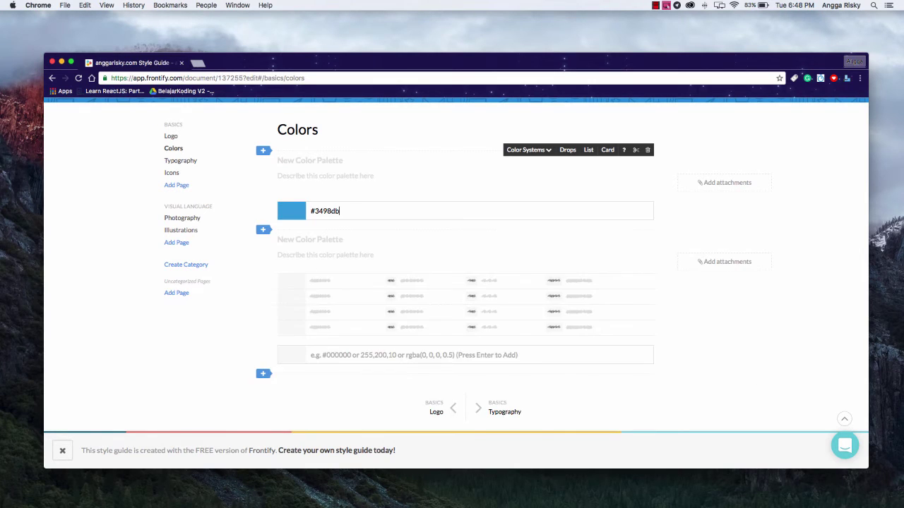
key("Return")
type("#e74c3c")
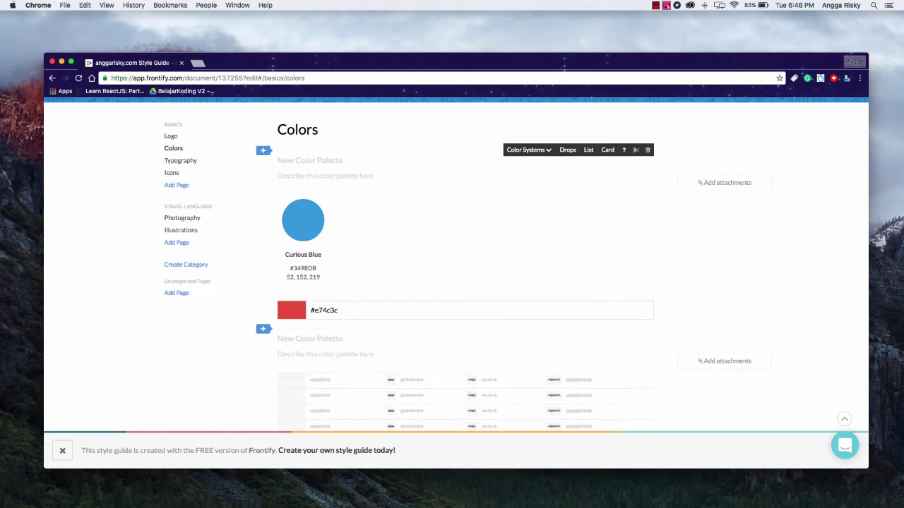
key("Return")
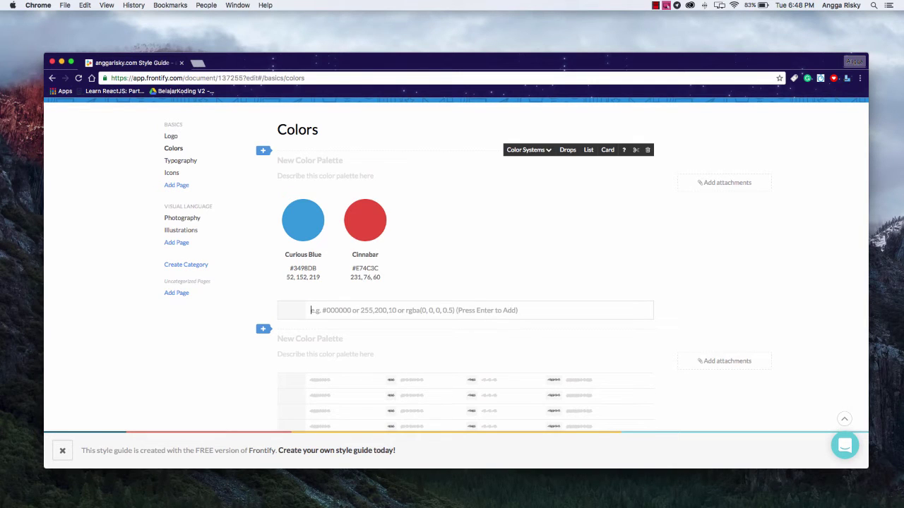
type("#34495e")
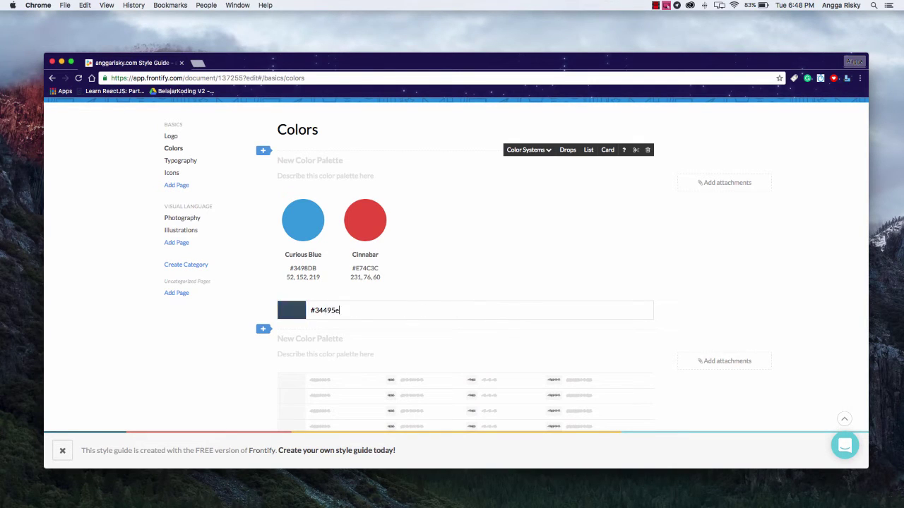
key("Return")
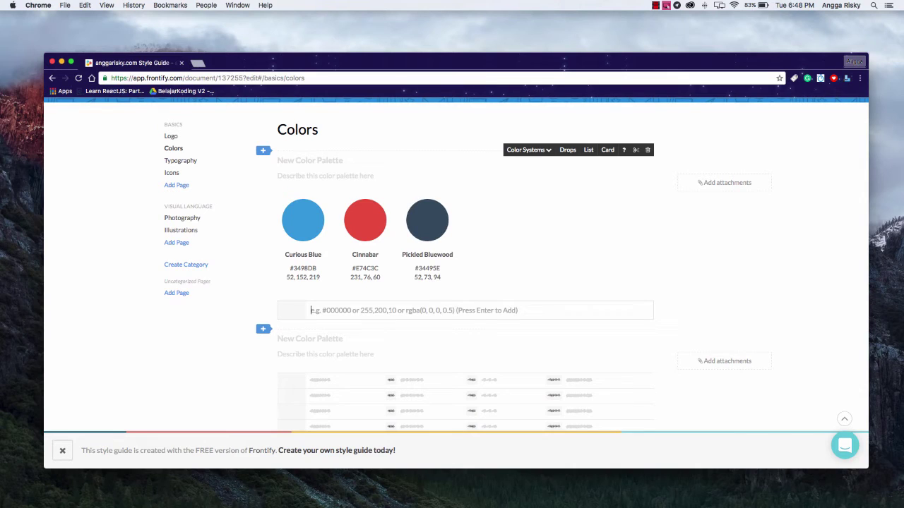
type("#2a2a2a")
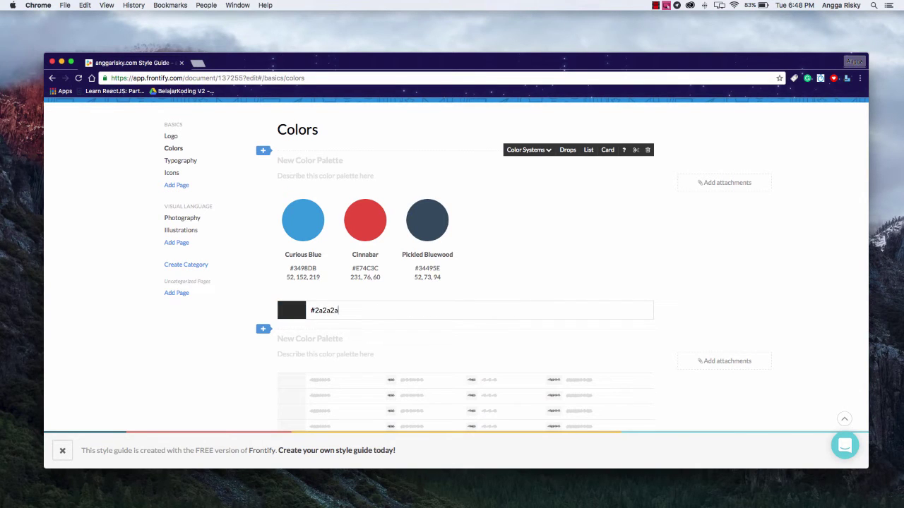
key("Return")
type("#f2f2f2")
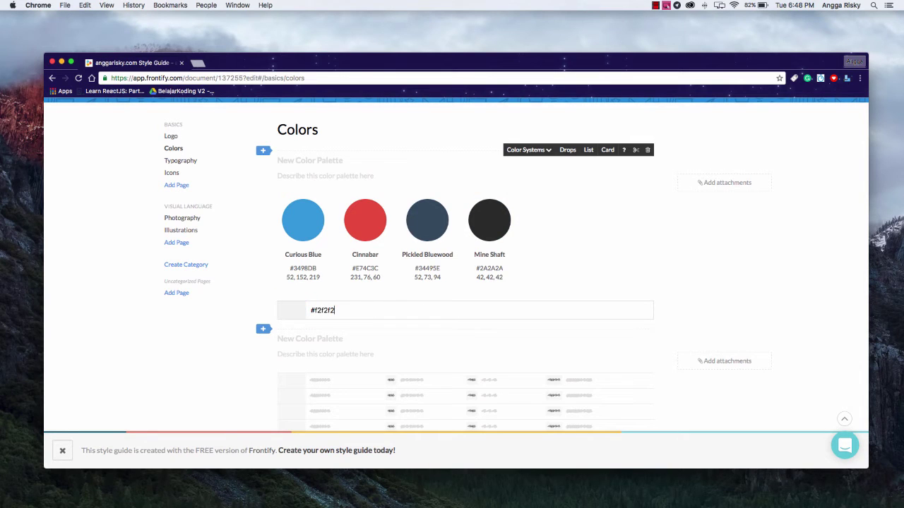
key("Return")
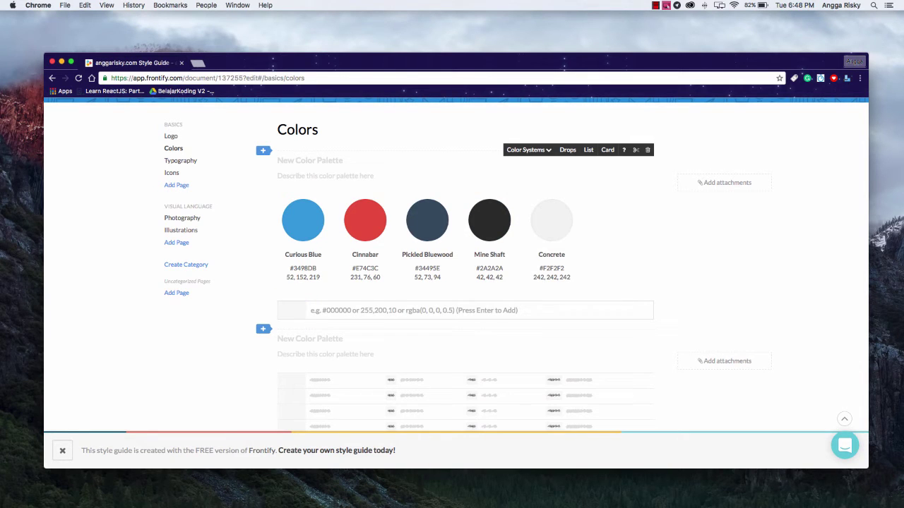
Step: Name the first color palette "Primary Palette"
scroll(332, 216, "down", 1)
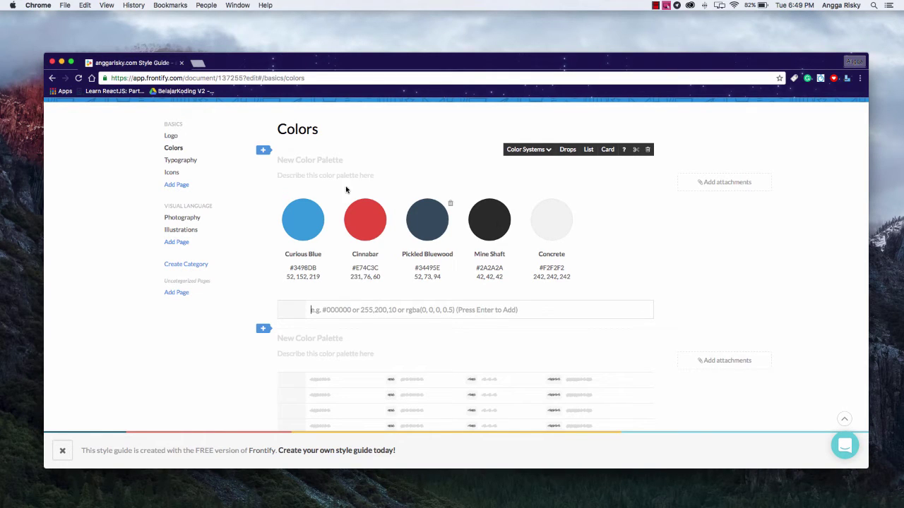
left_click(322, 160)
type("Primary Palle")
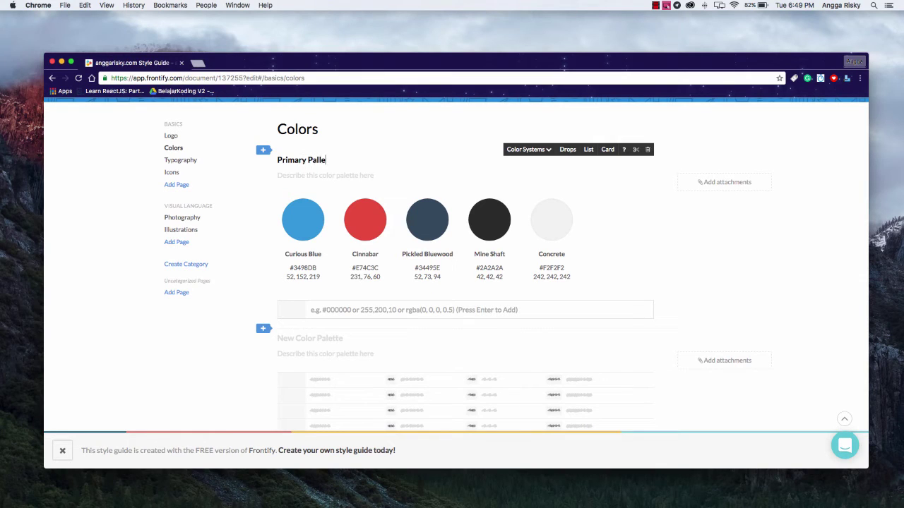
type("te")
key("BackSpace")
key("BackSpace")
key("BackSpace")
key("BackSpace")
key("BackSpace")
type("lette")
Step: Describe the Primary Palette with the text "All of these colors for our landing page...."
left_click(321, 175)
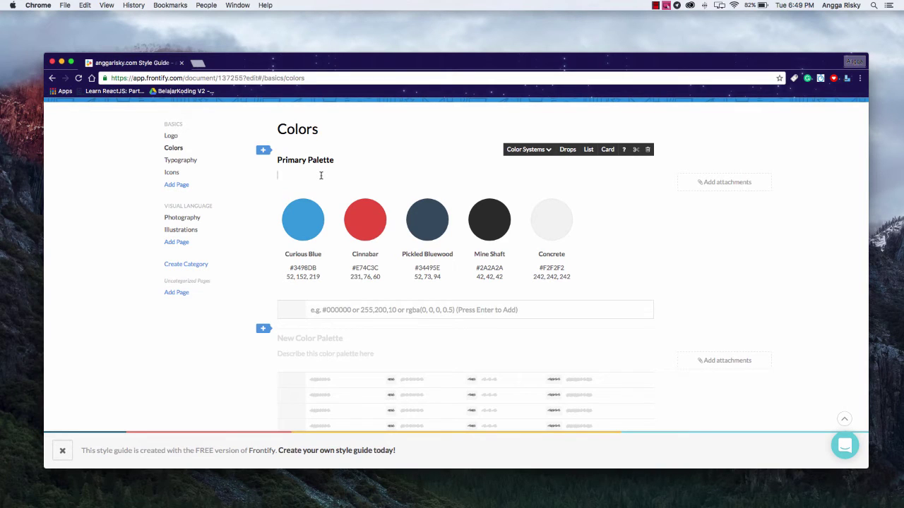
type("All of these")
type(" colors")
type(" wo")
key("BackSpace")
key("BackSpace")
type("for our landing page....")
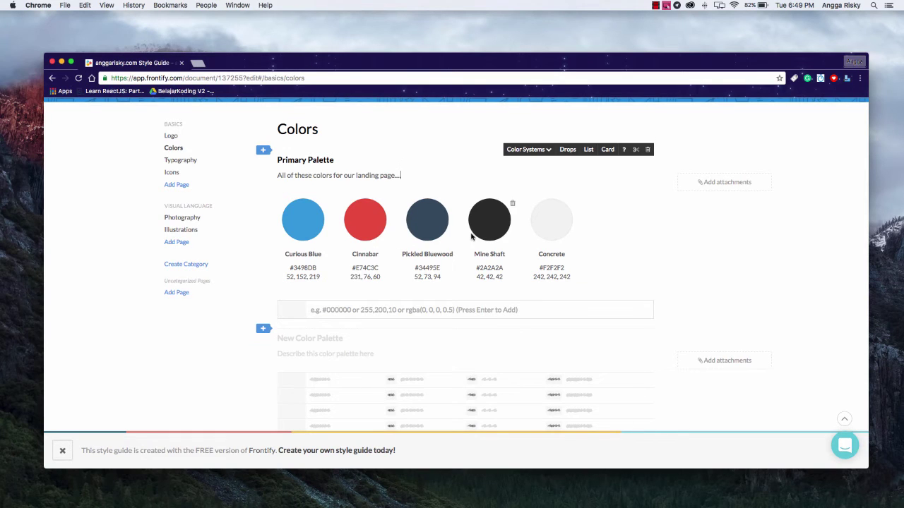
Step: On the Typography page, search the Google fonts for Roboto and add it to the Font section
scroll(470, 236, "down", 5)
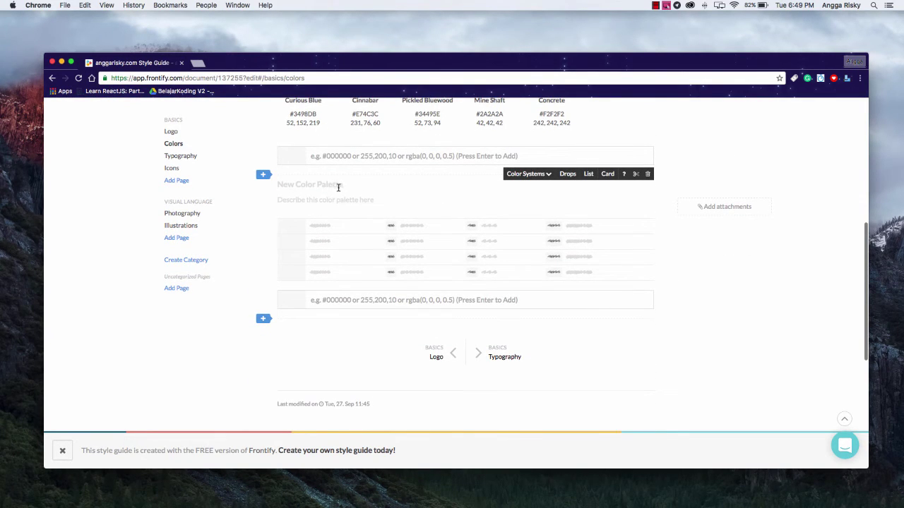
left_click(494, 354)
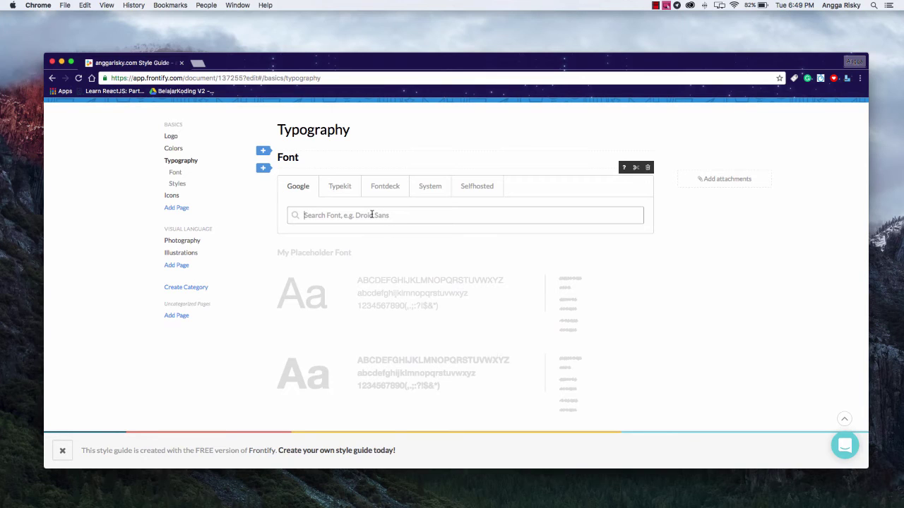
type("Roboto")
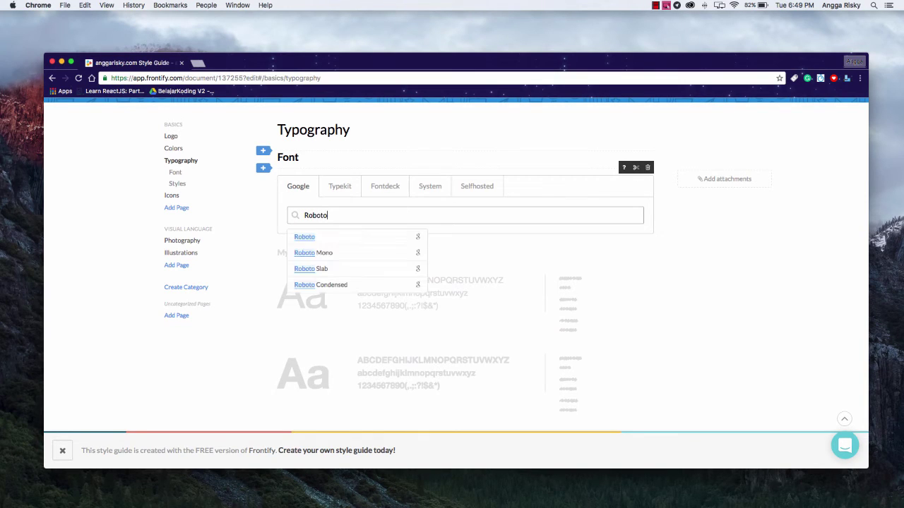
left_click(355, 240)
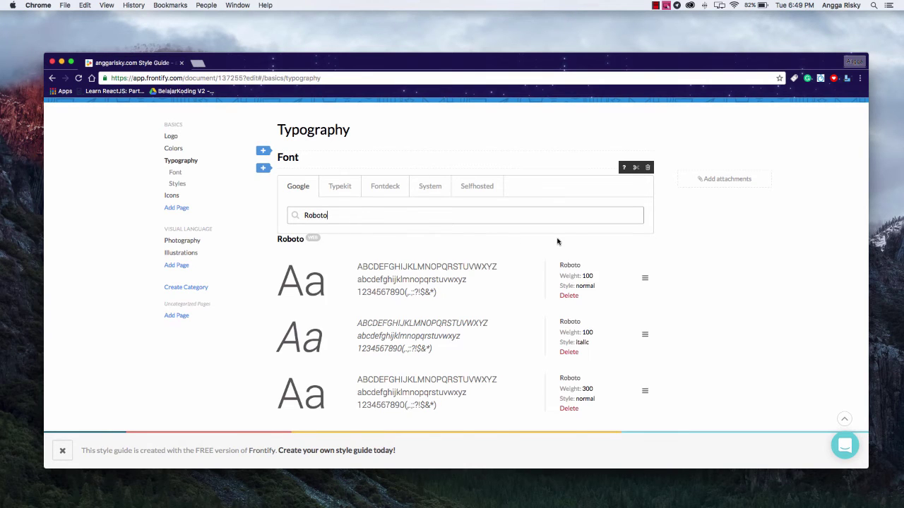
Step: Insert a new Fonts block directly below the Typography page title, above the Font section
left_click(263, 150)
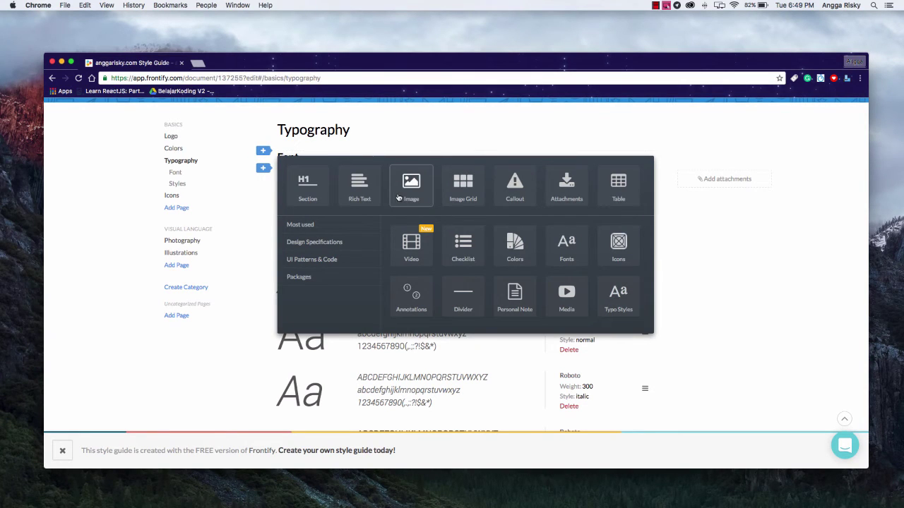
left_click(566, 243)
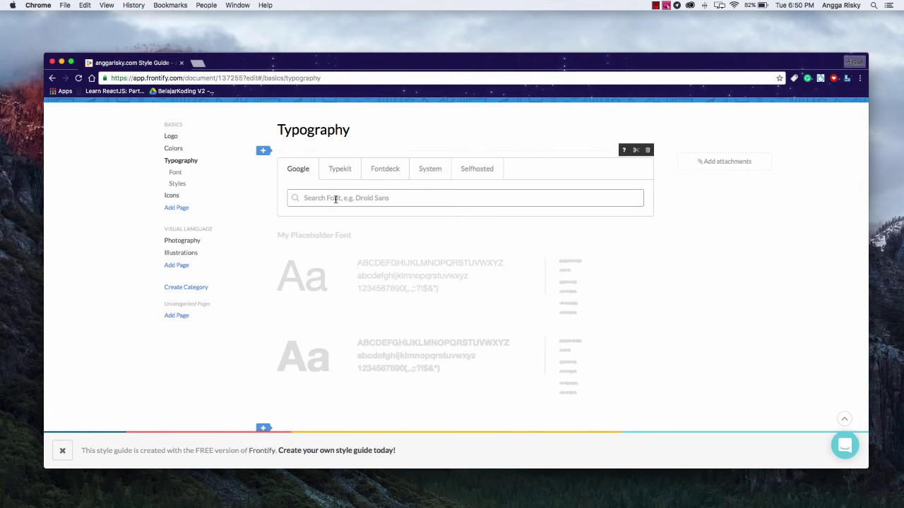
type("San F")
key("BackSpace")
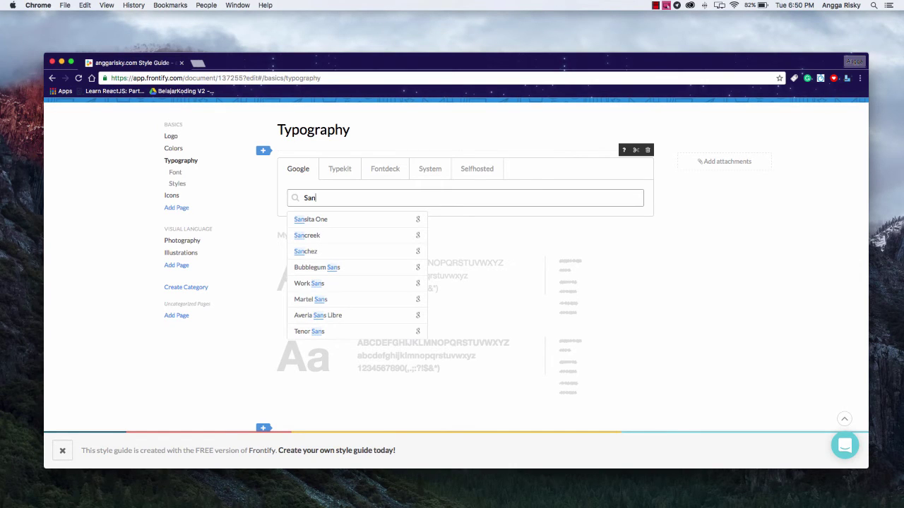
key("BackSpace")
key("BackSpace")
key("BackSpace")
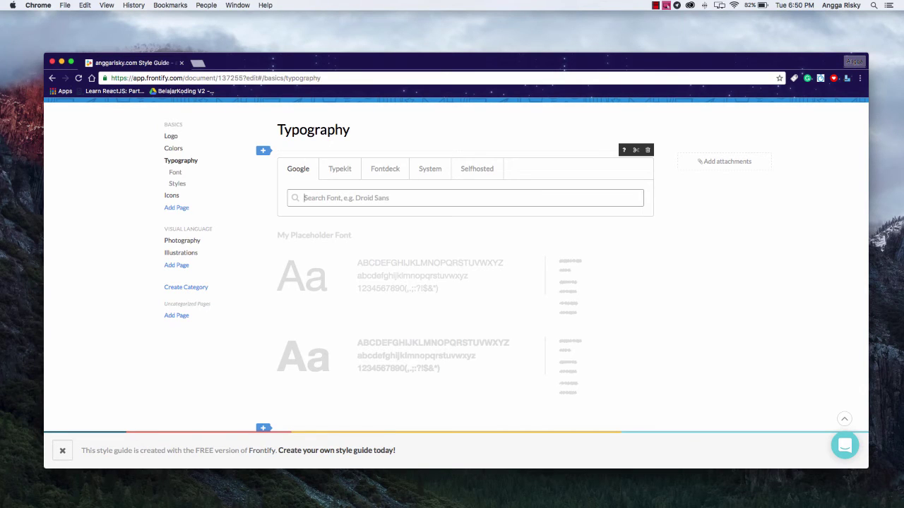
Step: Search the Google fonts for "Open sans" and add Open Sans to the new Fonts block
type("Open sans")
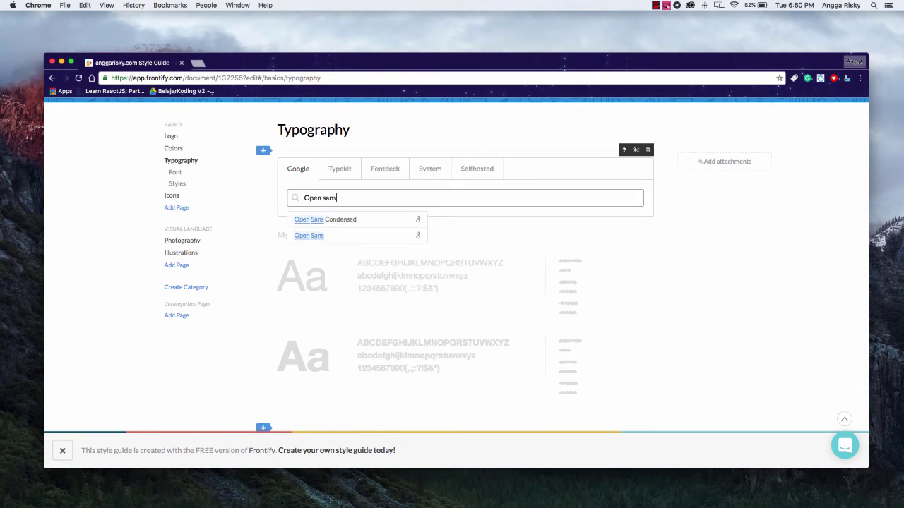
left_click(332, 236)
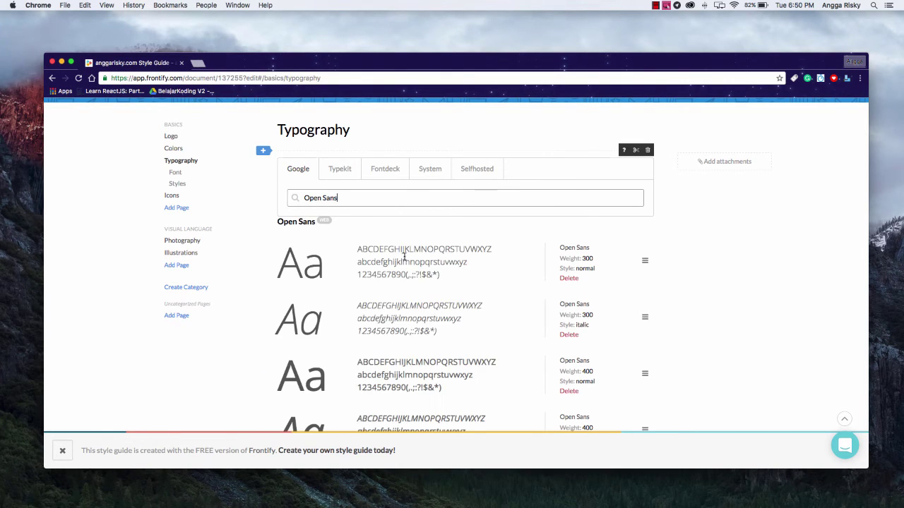
Step: Review the Open Sans and Roboto samples with their HTML and CSS usage snippets, and open the Icons page
scroll(395, 246, "down", 12)
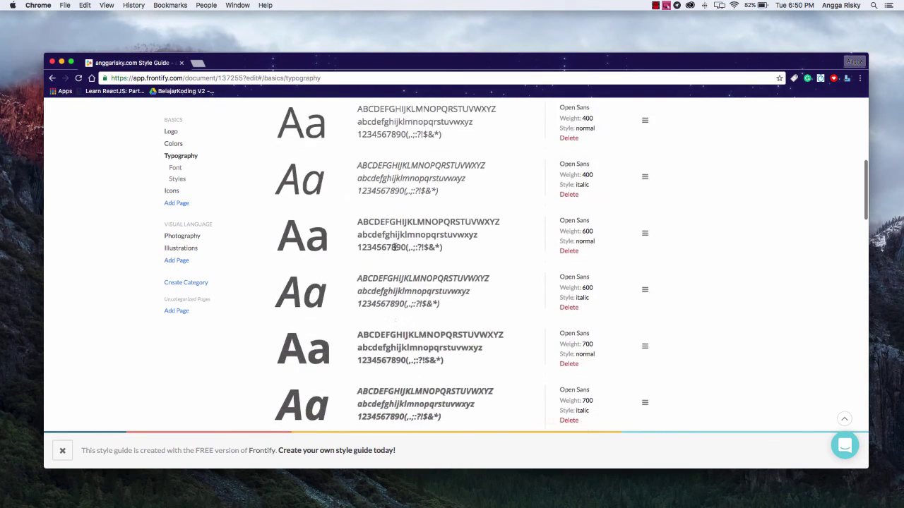
scroll(395, 246, "down", 3)
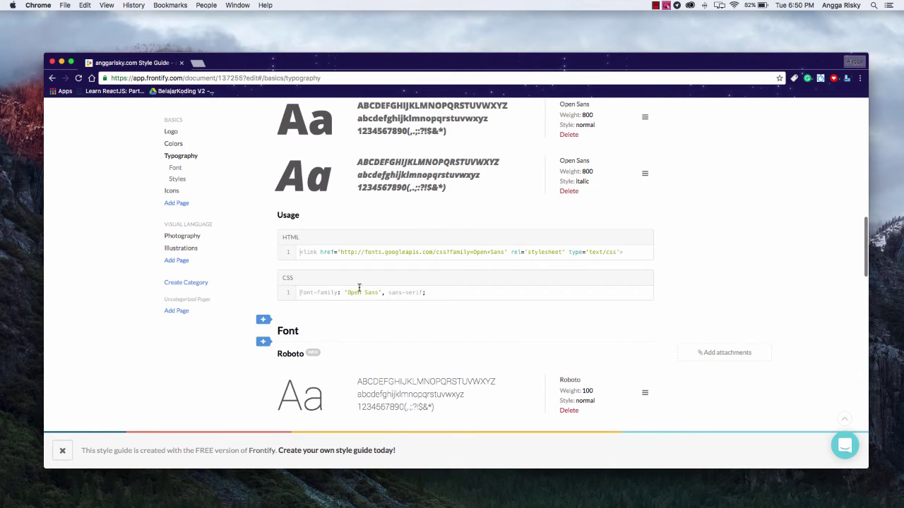
scroll(406, 295, "down", 10)
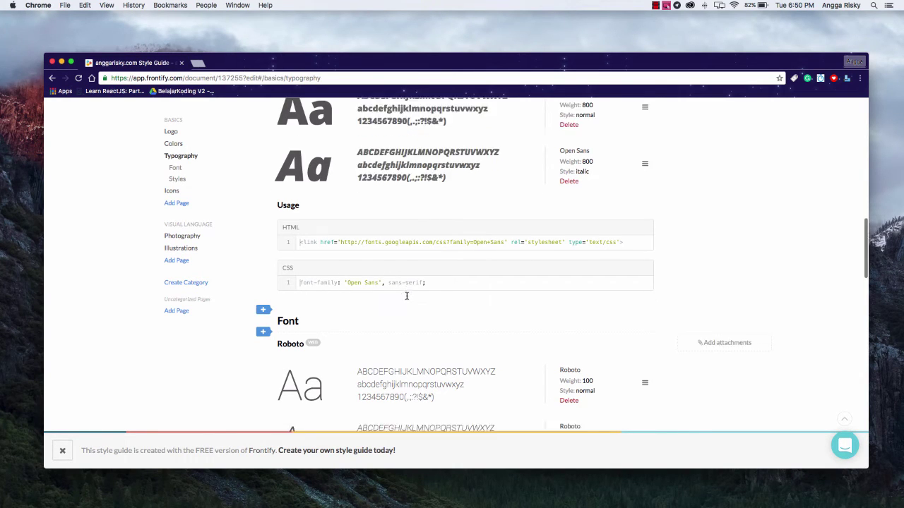
scroll(406, 296, "down", 4)
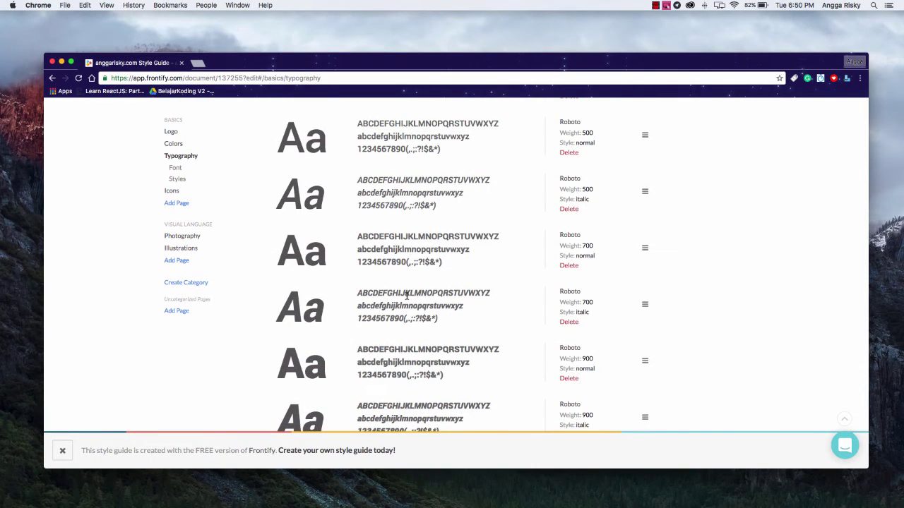
scroll(406, 295, "down", 10)
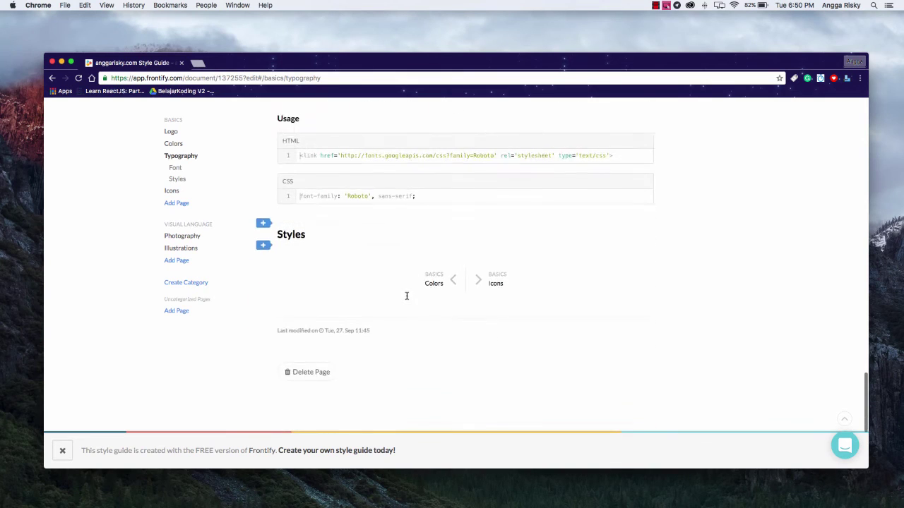
scroll(482, 293, "up", 3)
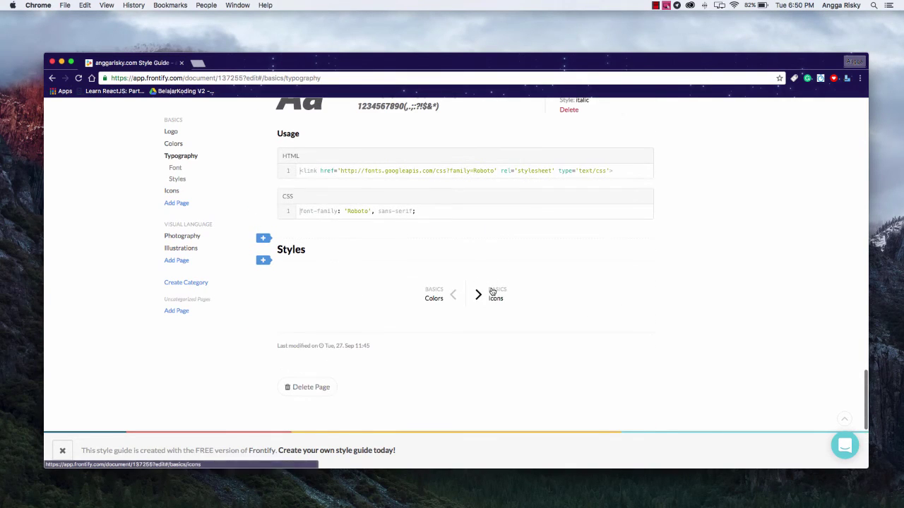
left_click(492, 291)
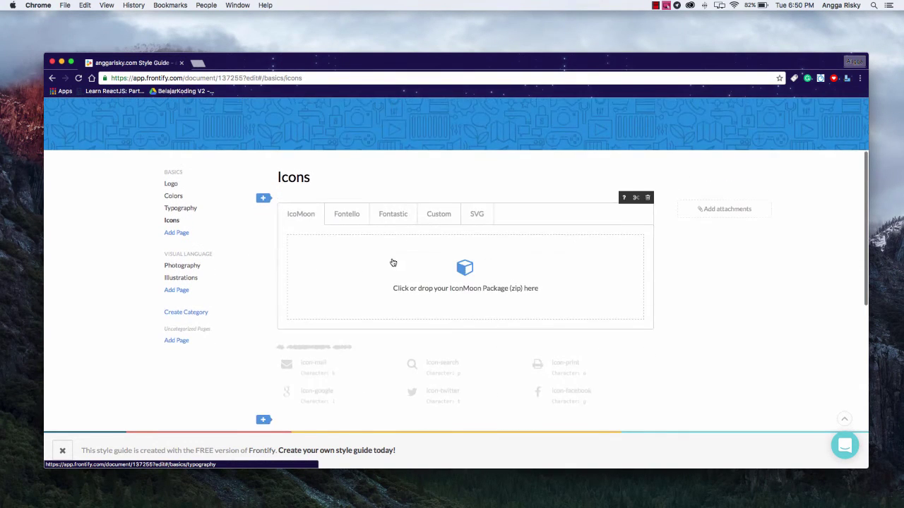
Step: Examine the IcoMoon, Fontello, Fontastic, Custom and SVG upload options for the icon package
left_click(364, 226)
left_click(396, 226)
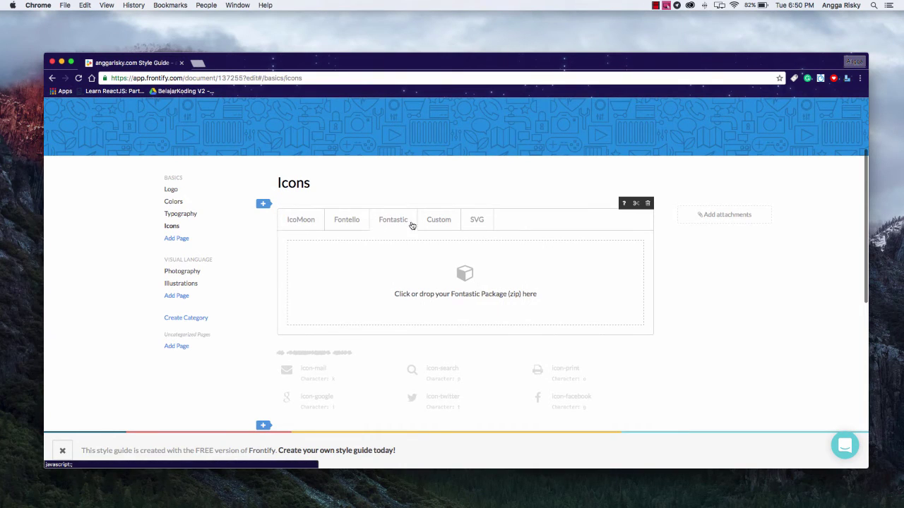
left_click(432, 226)
left_click(483, 223)
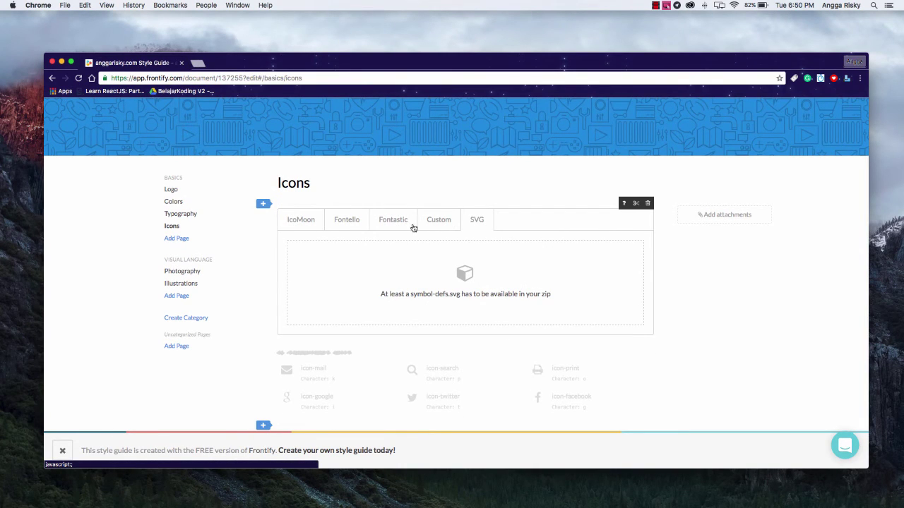
left_click(314, 224)
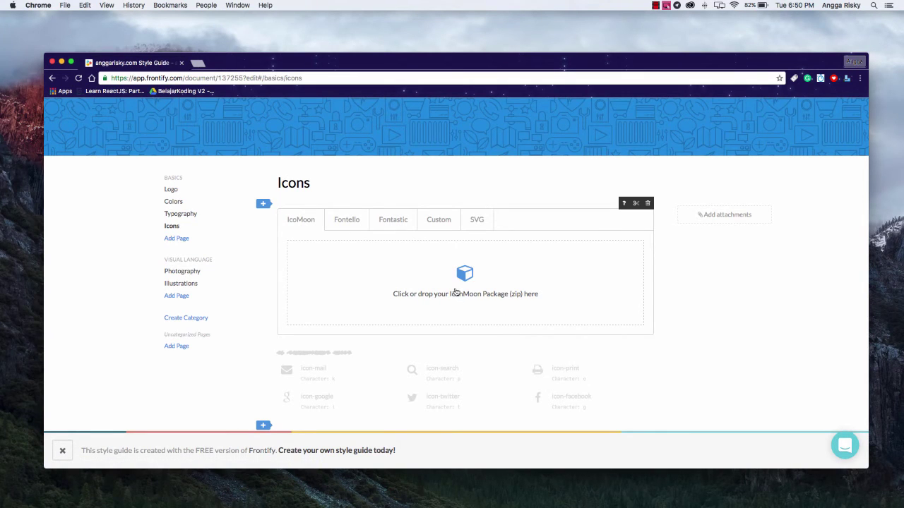
left_click(358, 225)
left_click(399, 224)
left_click(432, 225)
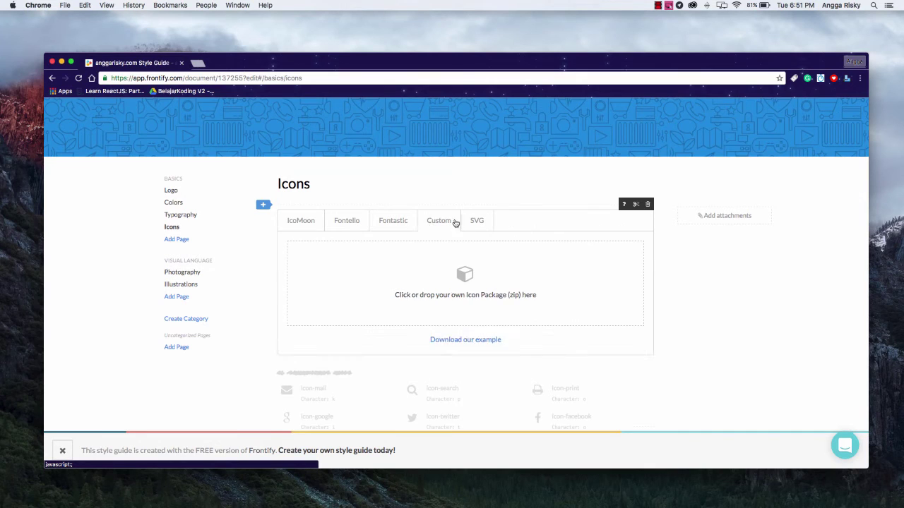
left_click(478, 225)
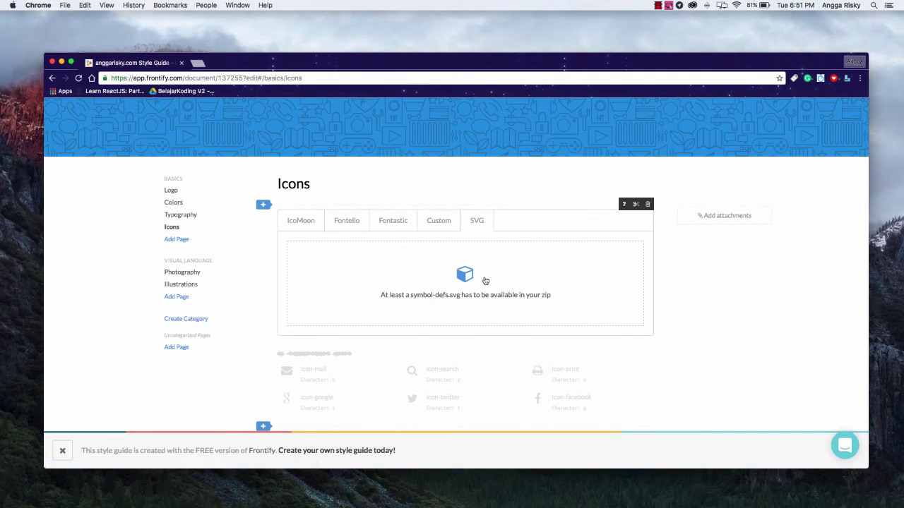
scroll(484, 281, "down", 3)
scroll(473, 276, "up", 5)
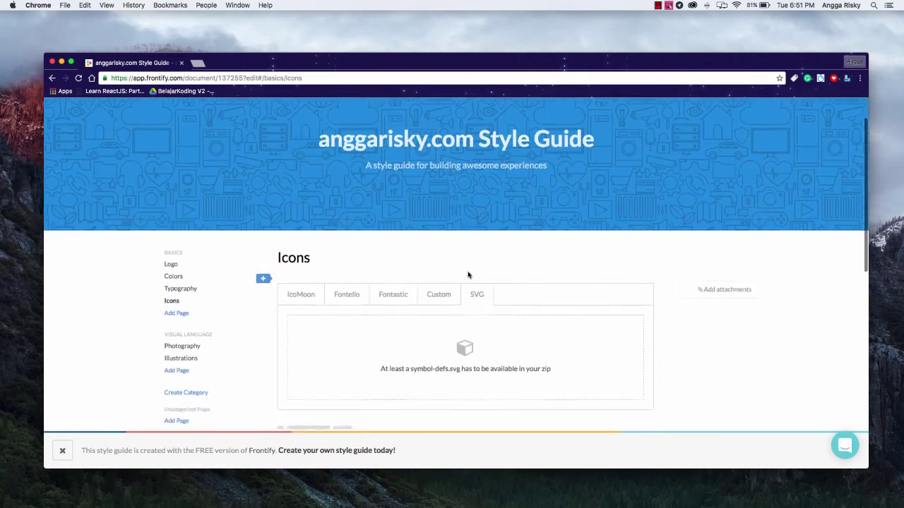
Step: On the Photography page, upload bootstrap_id.png from the yt_thumb folder into the first image block
scroll(467, 274, "down", 4)
left_click(517, 396)
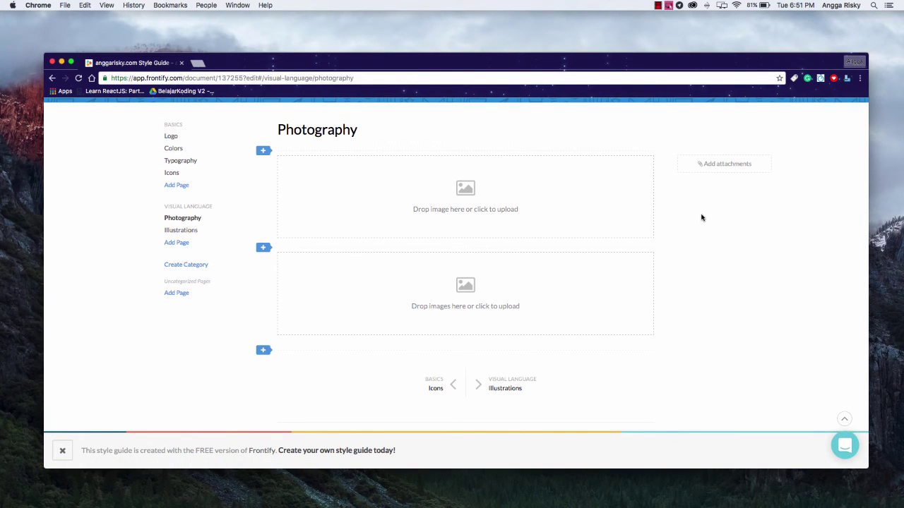
left_click(513, 196)
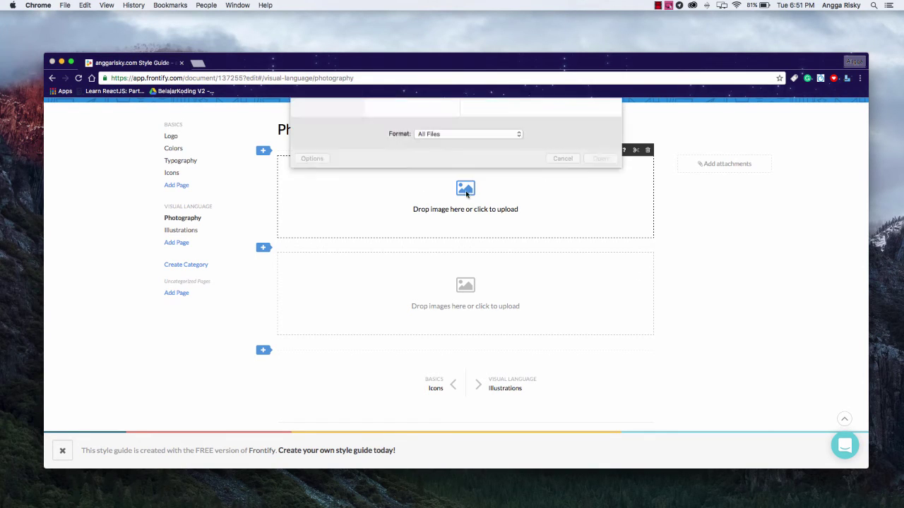
left_click(412, 146)
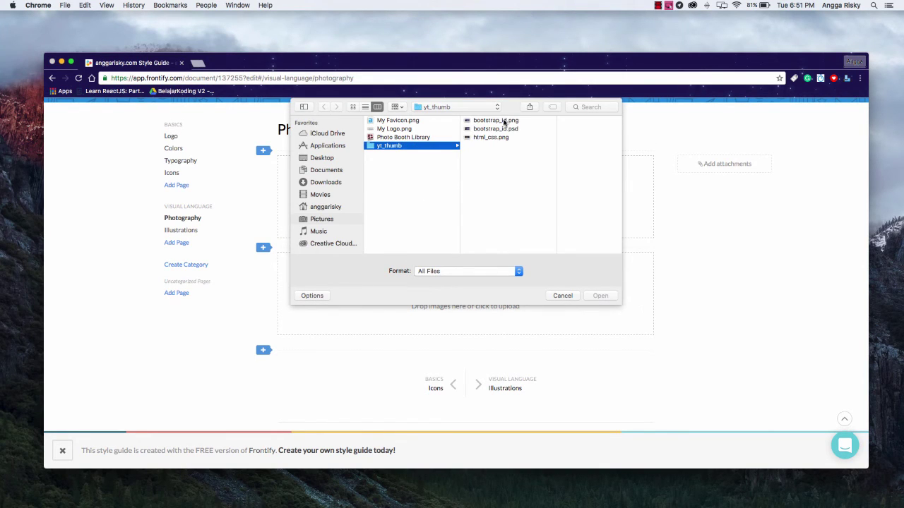
double_click(498, 121)
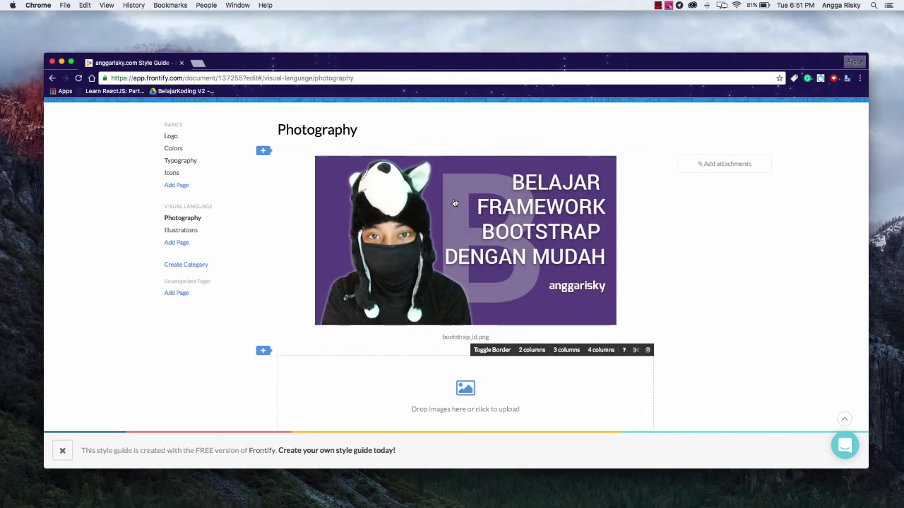
Step: On the Illustrations page, upload html_css.png from the yt_thumb folder in Pictures into the first image block
scroll(454, 202, "down", 2)
scroll(424, 212, "up", 1)
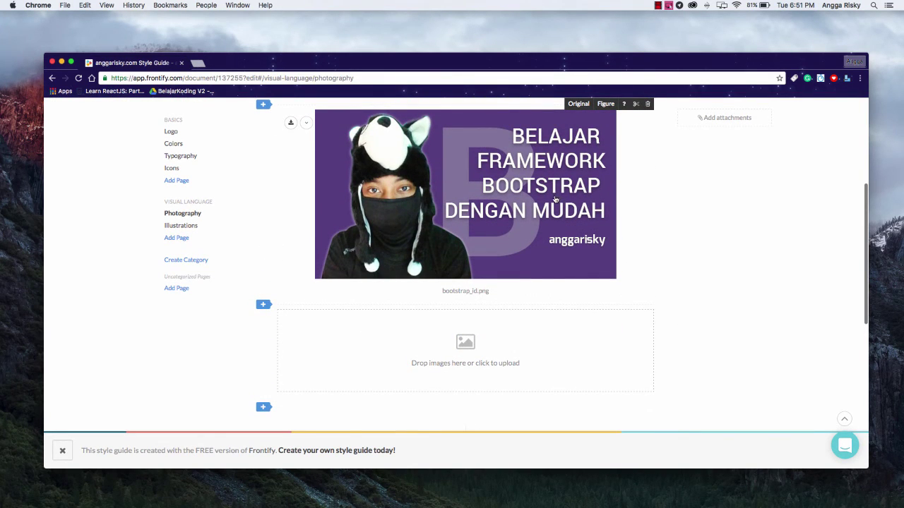
scroll(555, 201, "down", 7)
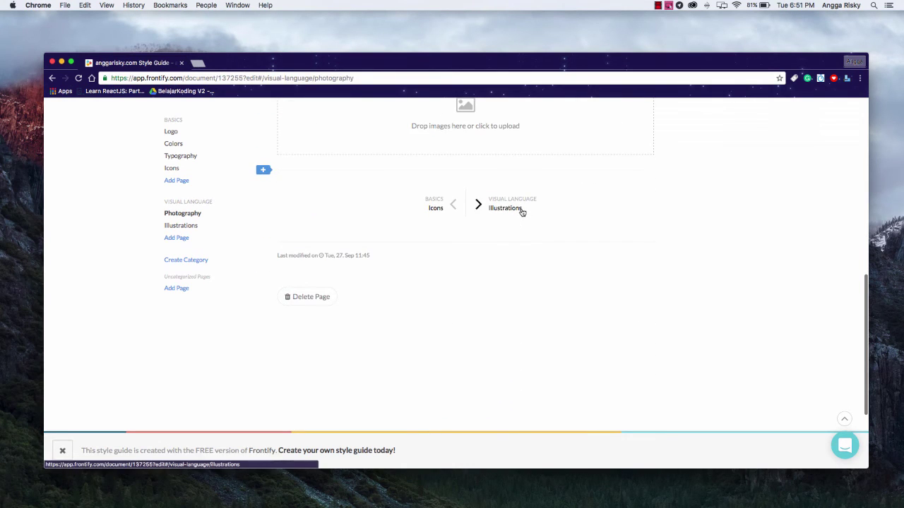
left_click(522, 210)
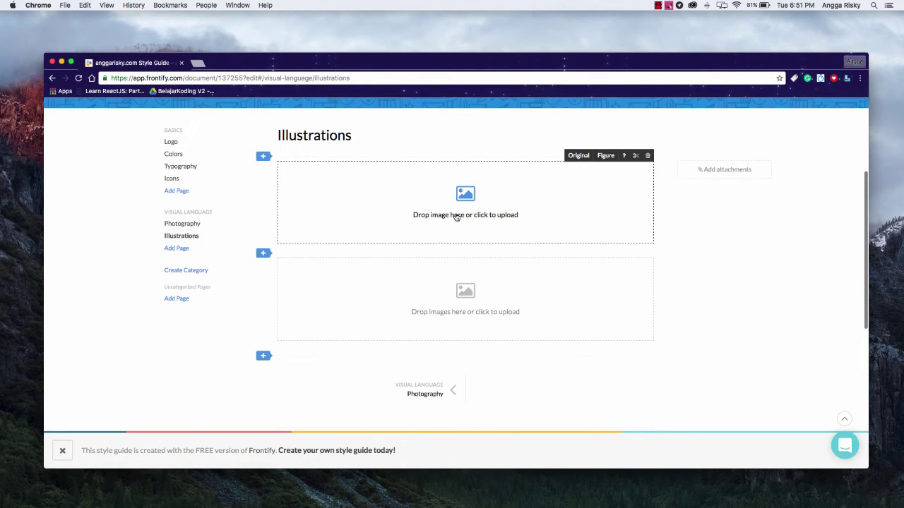
left_click(456, 216)
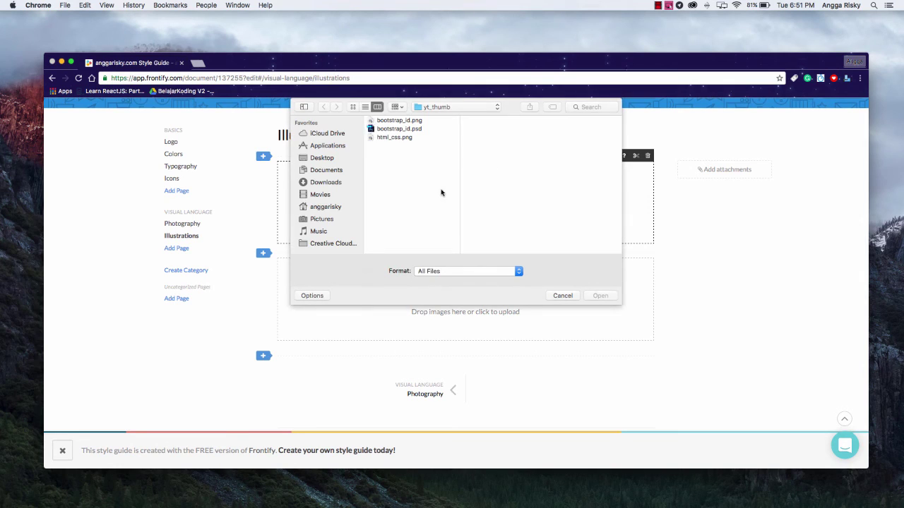
left_click(329, 220)
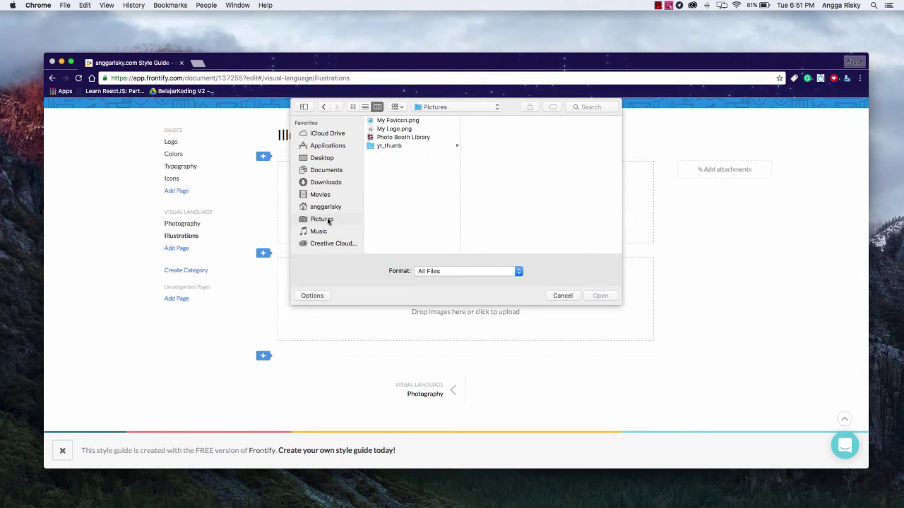
left_click(420, 146)
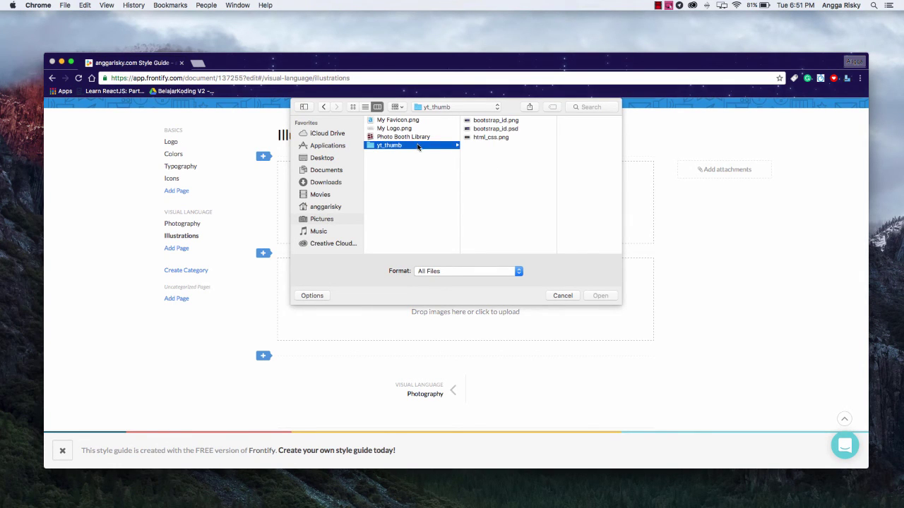
left_click(486, 138)
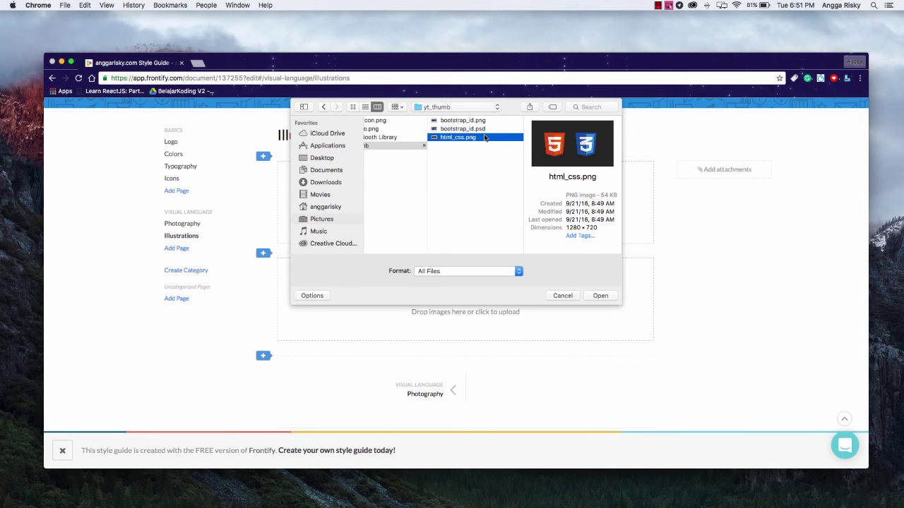
double_click(486, 137)
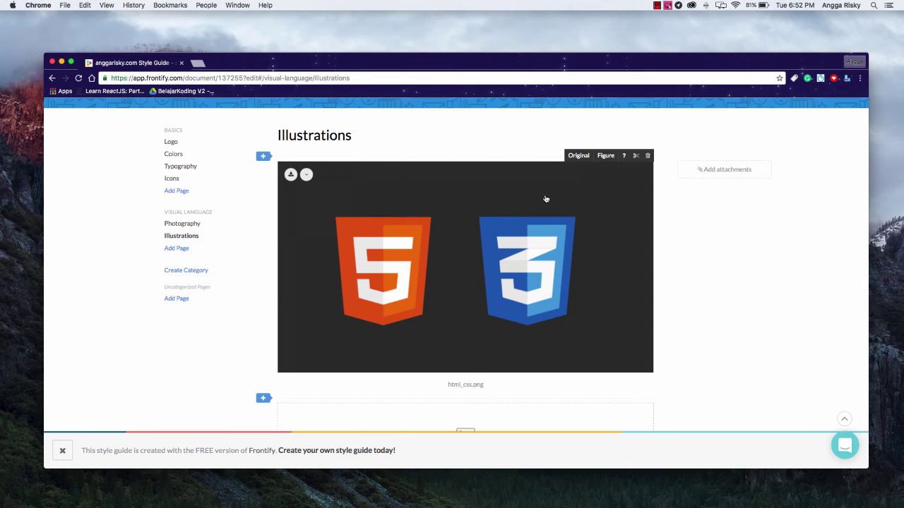
Step: Add a page named "My New Page" to the Basics category
scroll(546, 199, "down", 5)
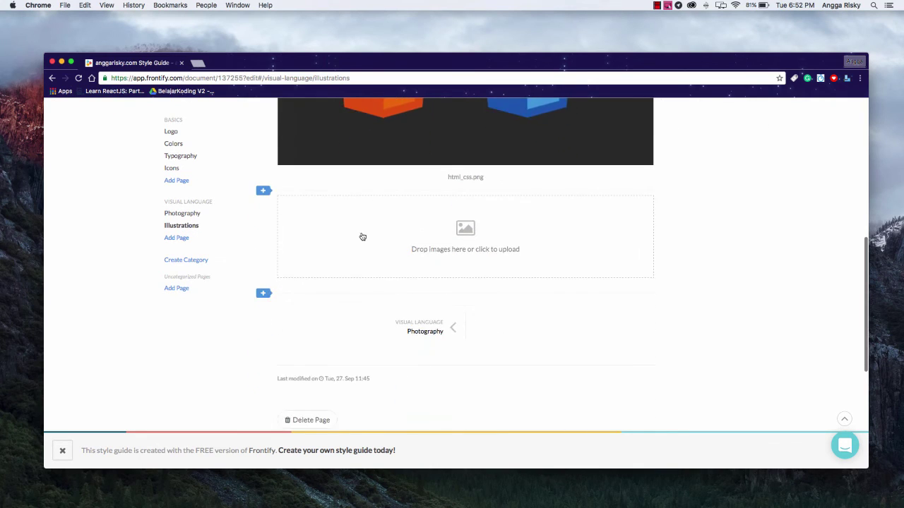
left_click(178, 181)
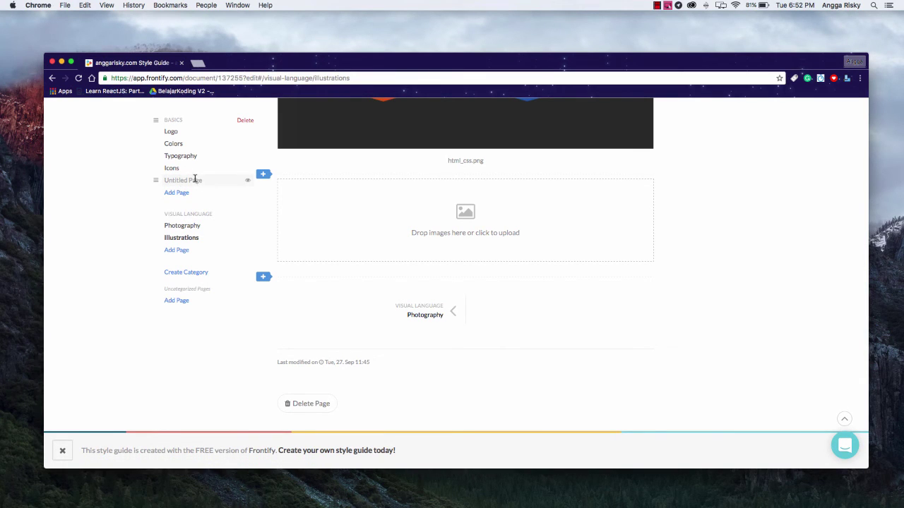
type("My New Page")
key("Return")
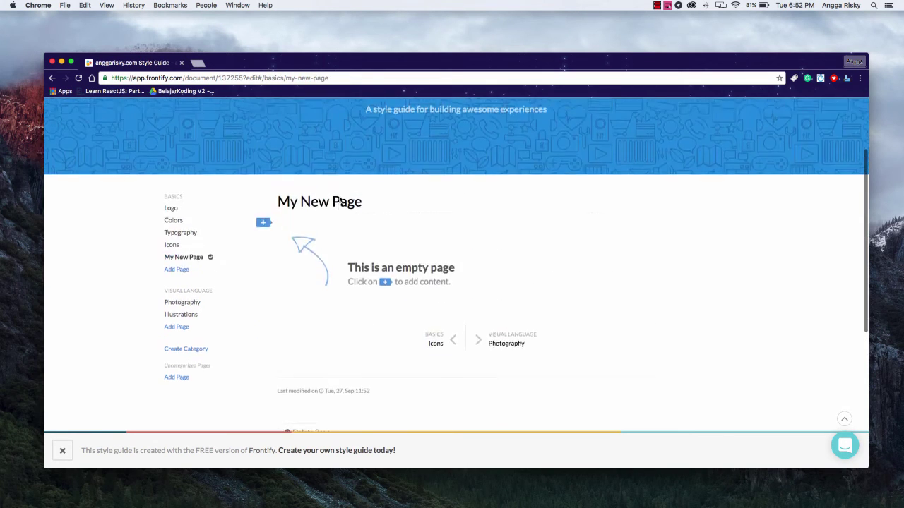
scroll(341, 208, "down", 1)
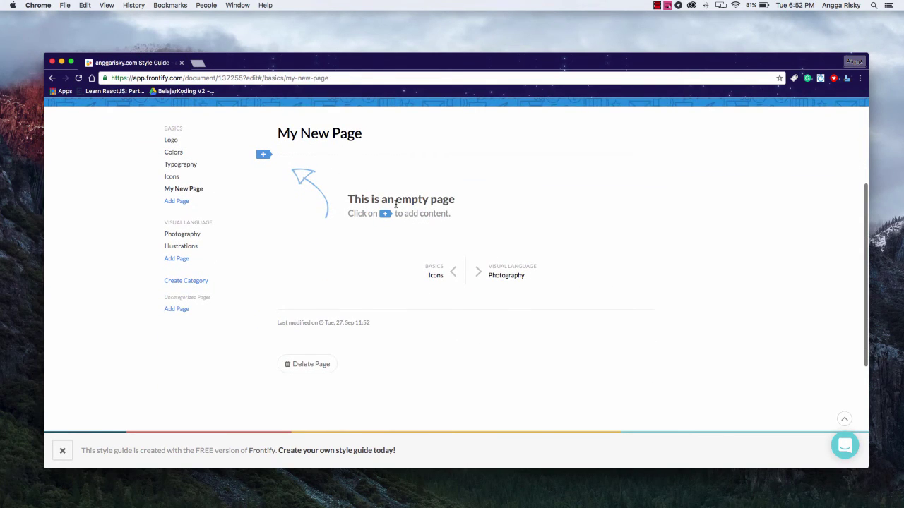
Step: Add a media embed block for Twitter, Flickr or YouTube URLs to My New Page
left_click(264, 156)
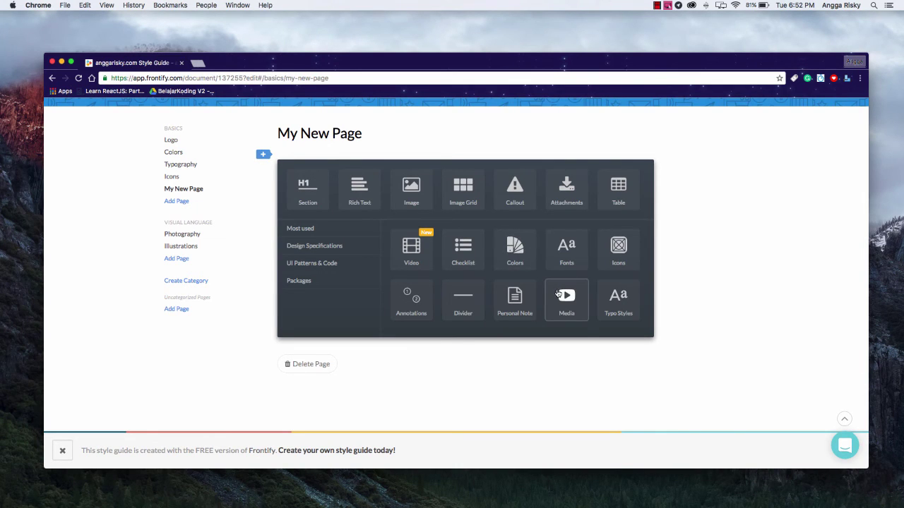
left_click(562, 290)
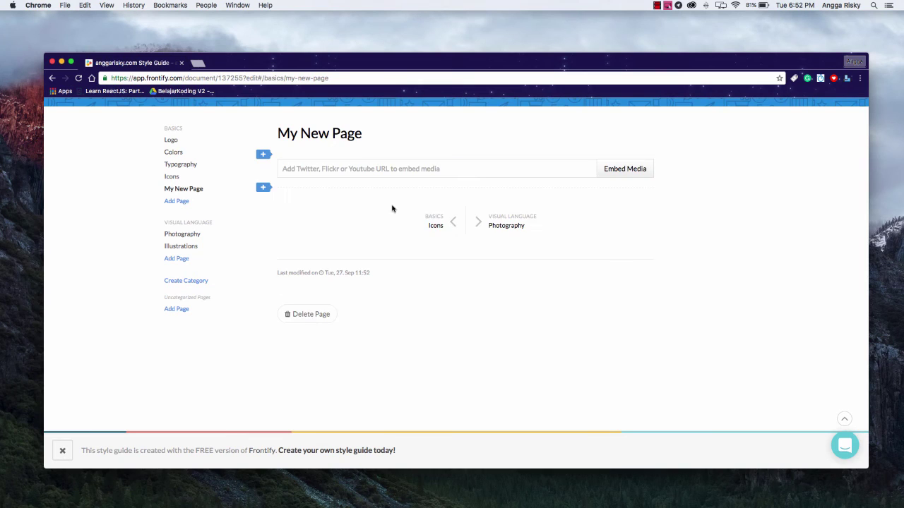
left_click(364, 168)
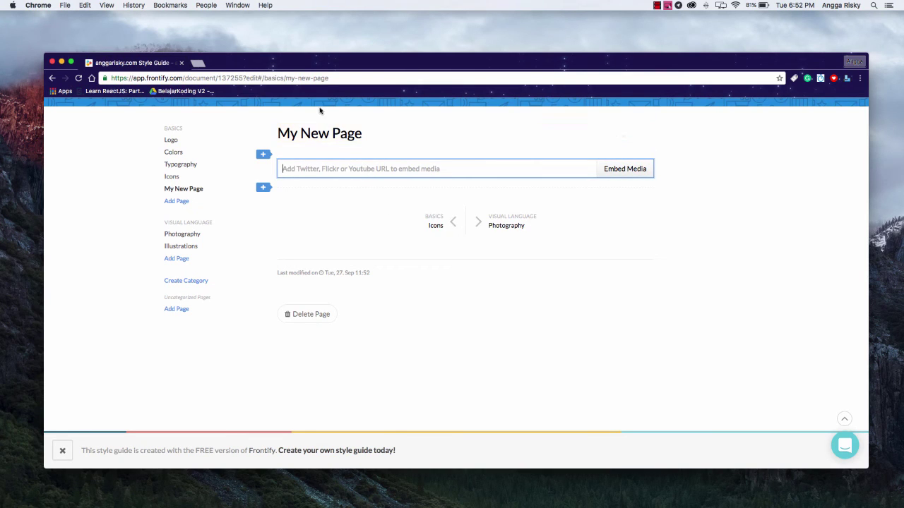
Step: Add a table below the media block and enter No, Name, Product and Quantity in the first row under its header
left_click(264, 187)
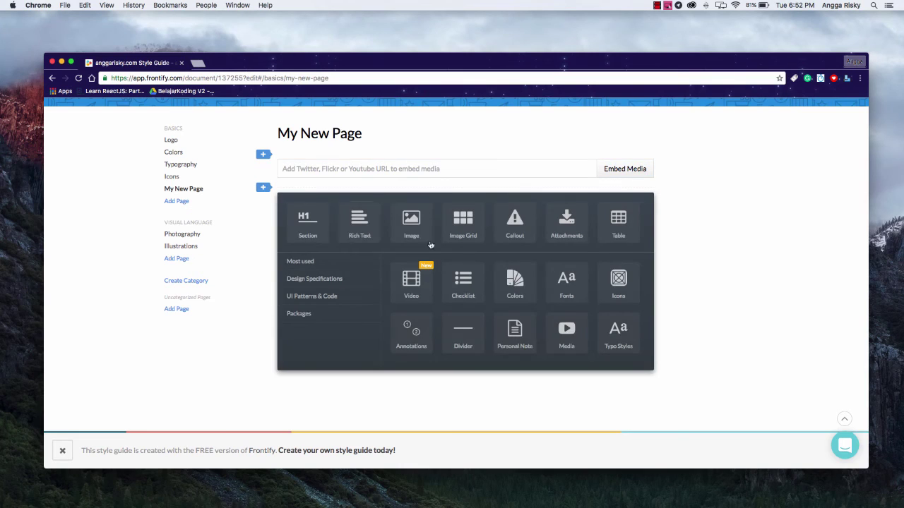
left_click(618, 223)
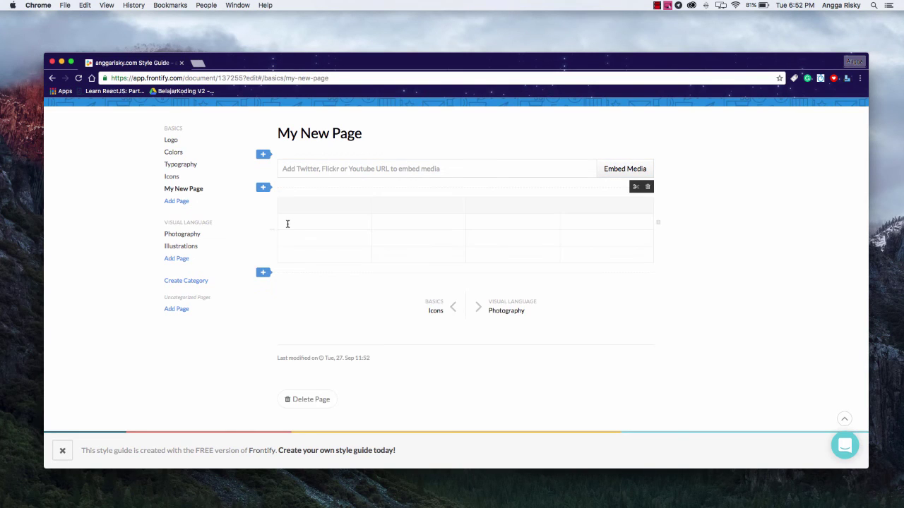
left_click(329, 225)
key("Tab")
key("Tab")
type("Produ")
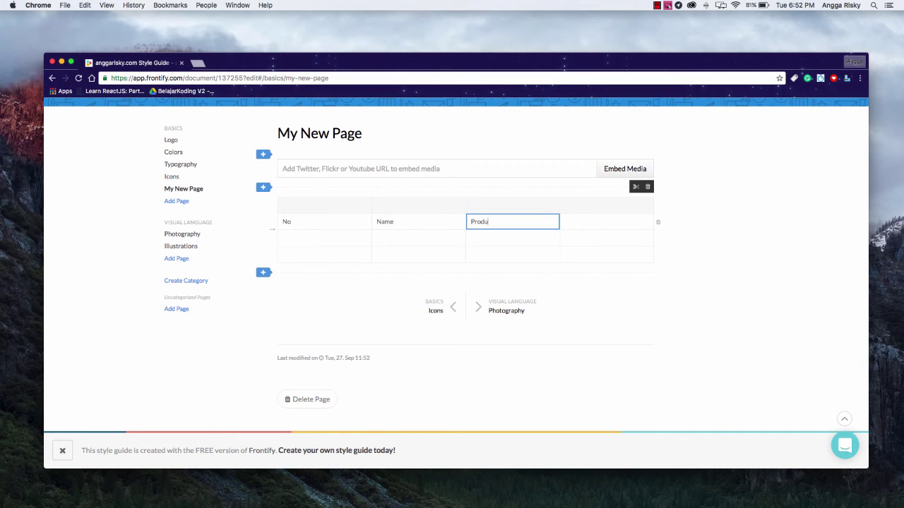
type("ct")
key("Tab")
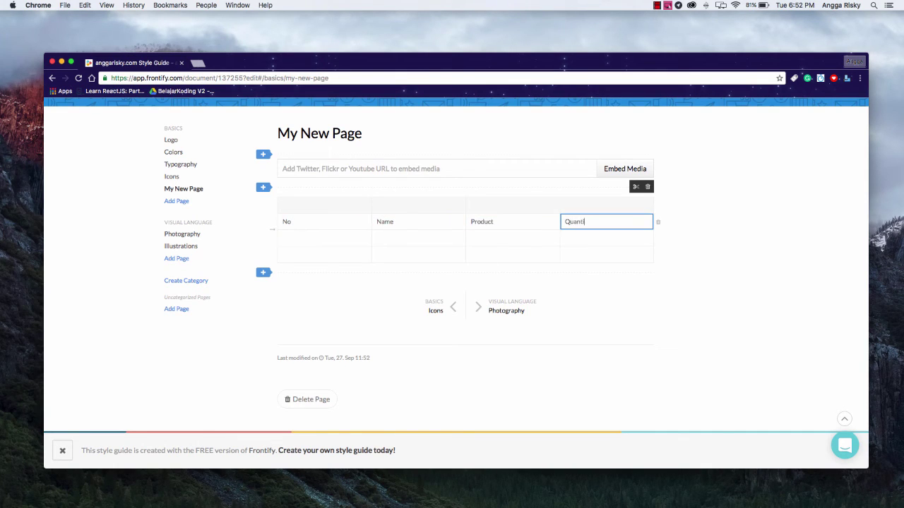
key("Tab")
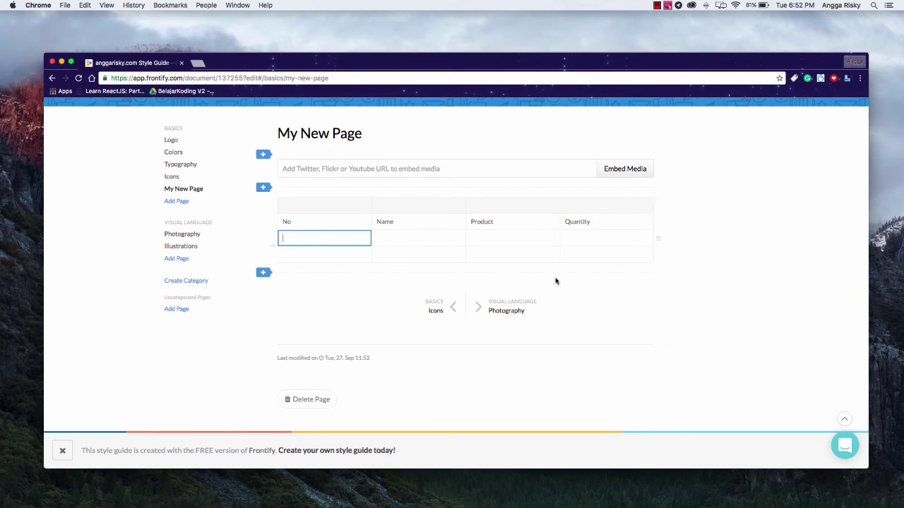
Step: Open the style guide's sharing settings and view the upgrade plans offered for a custom domain
scroll(513, 277, "up", 1)
scroll(513, 276, "up", 5)
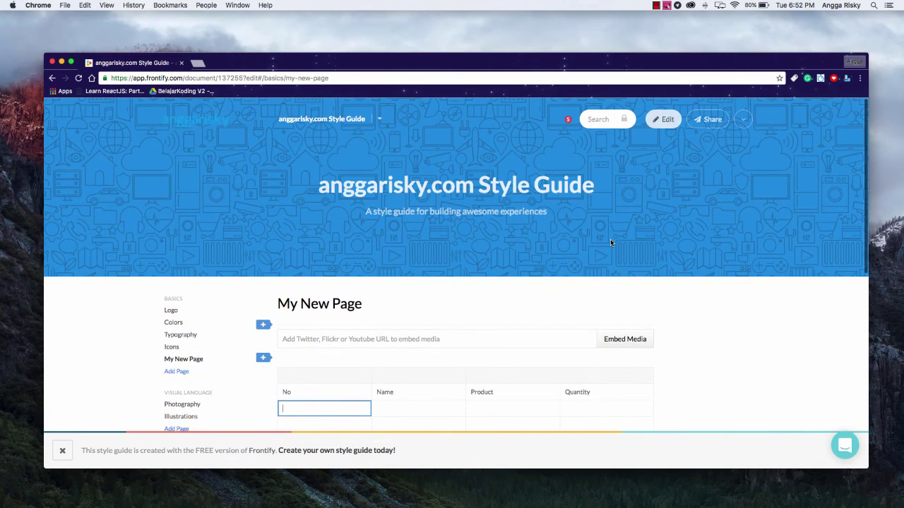
left_click(713, 123)
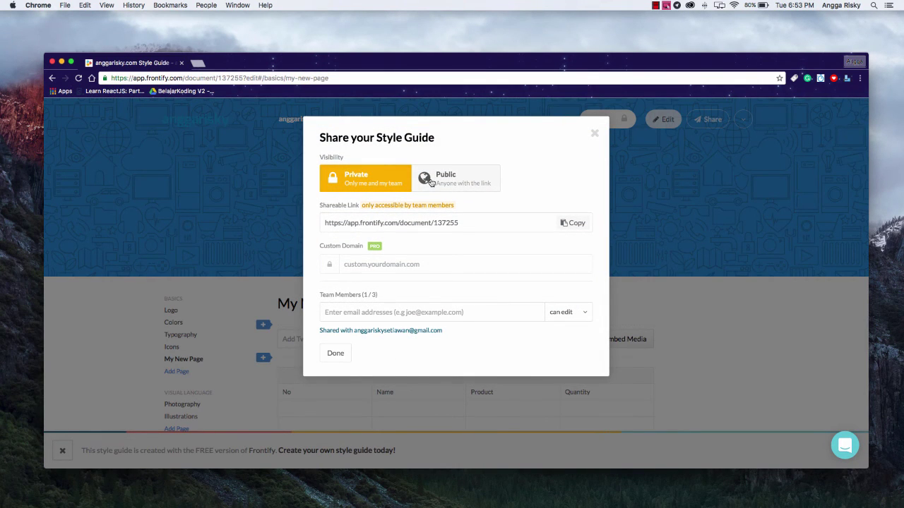
left_click(387, 265)
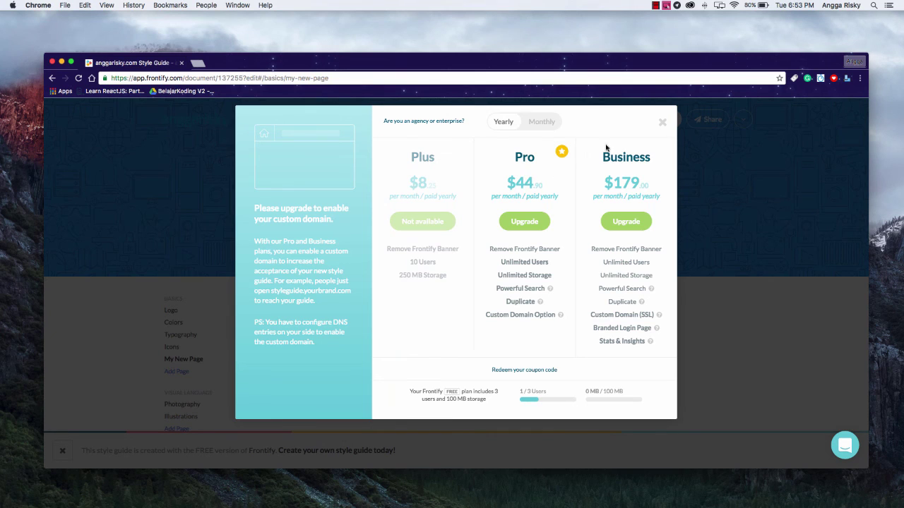
left_click(664, 123)
Step: Make the style guide public to anyone with the link and copy its shareable link
left_click(450, 181)
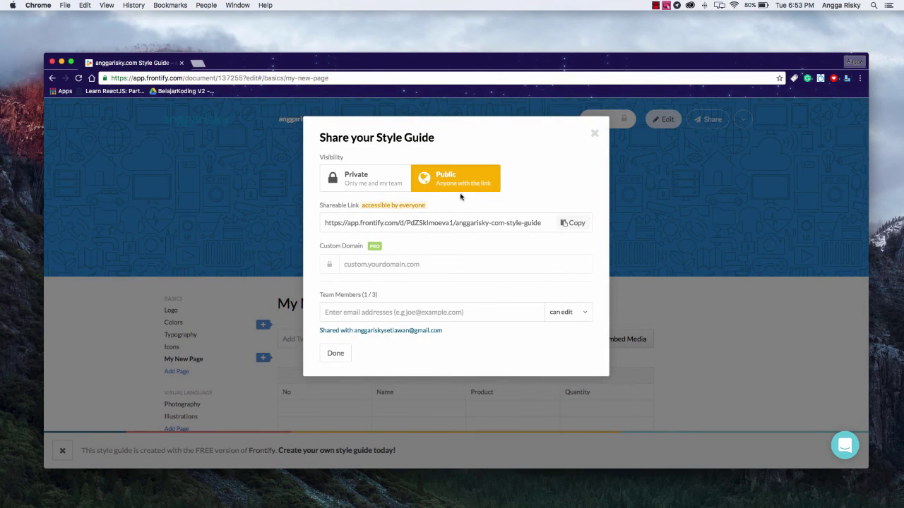
left_click(574, 224)
left_click(597, 136)
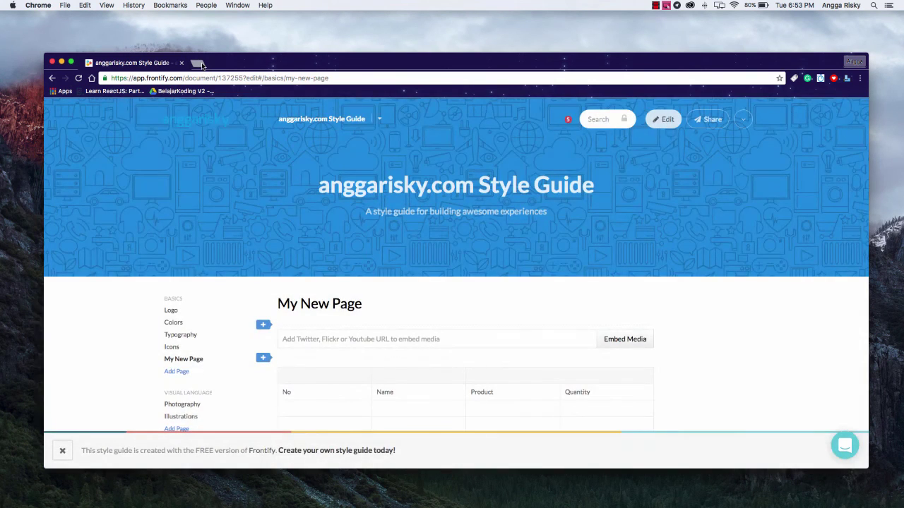
Step: Open the copied public style guide link in a new browser tab
left_click(197, 64)
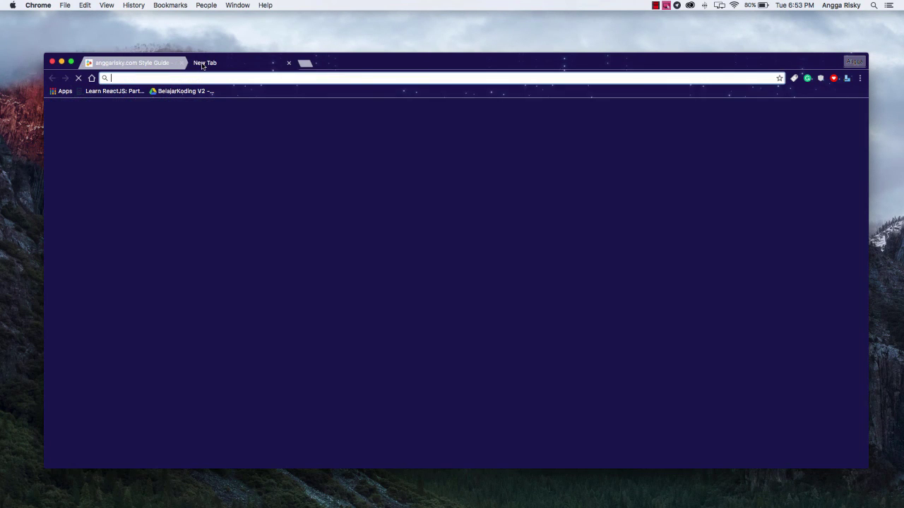
key("super+v")
key("Return")
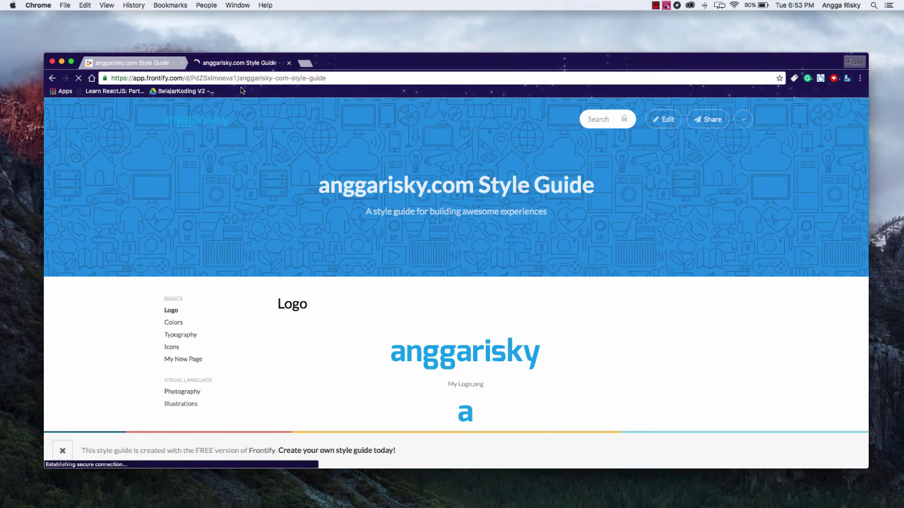
Step: Review the Logo, Colors and Typography pages of the public style guide, including the Open Sans and Roboto font samples
scroll(309, 191, "down", 2)
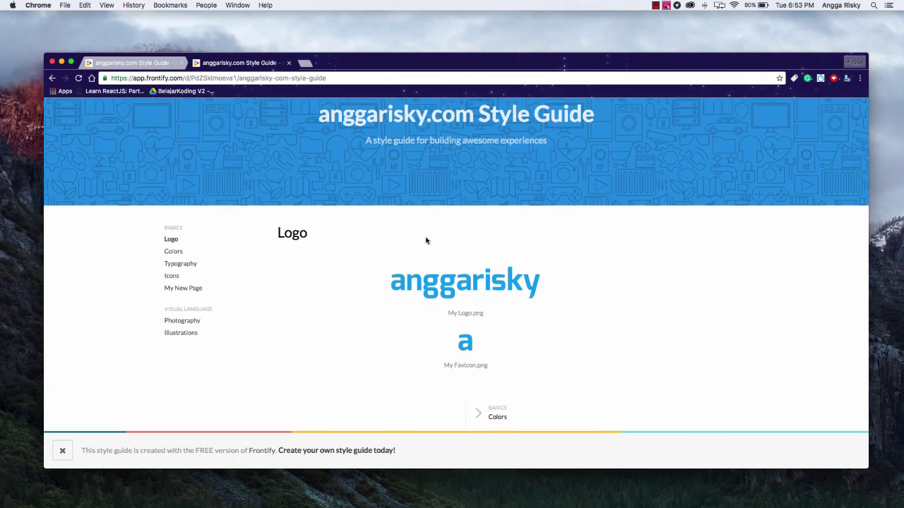
scroll(431, 258, "down", 2)
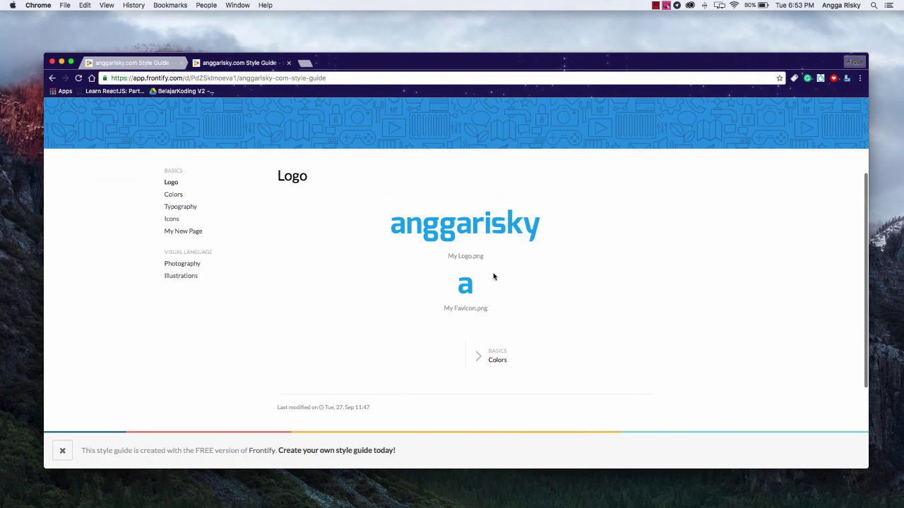
left_click(498, 351)
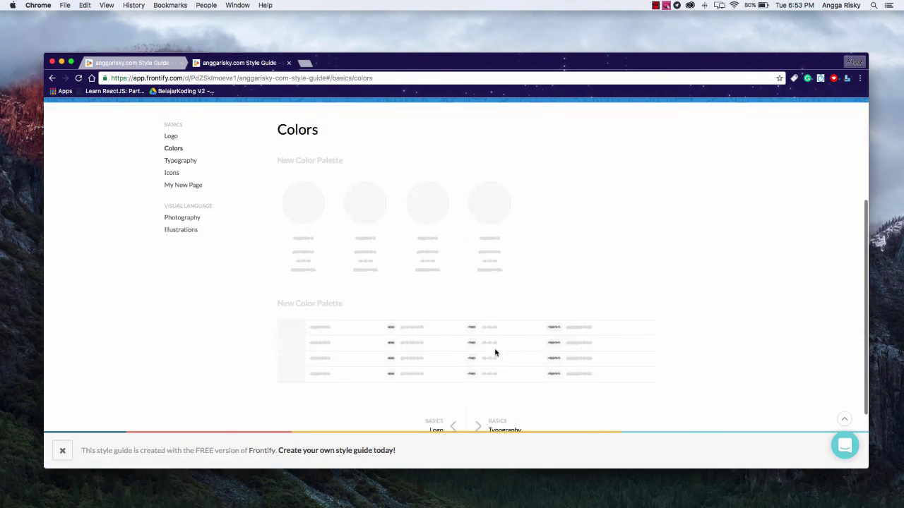
scroll(456, 298, "down", 3)
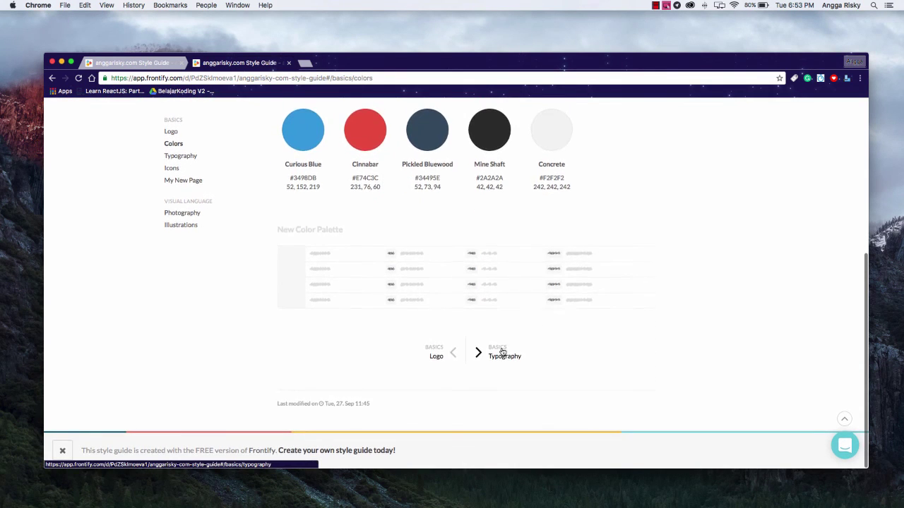
left_click(502, 351)
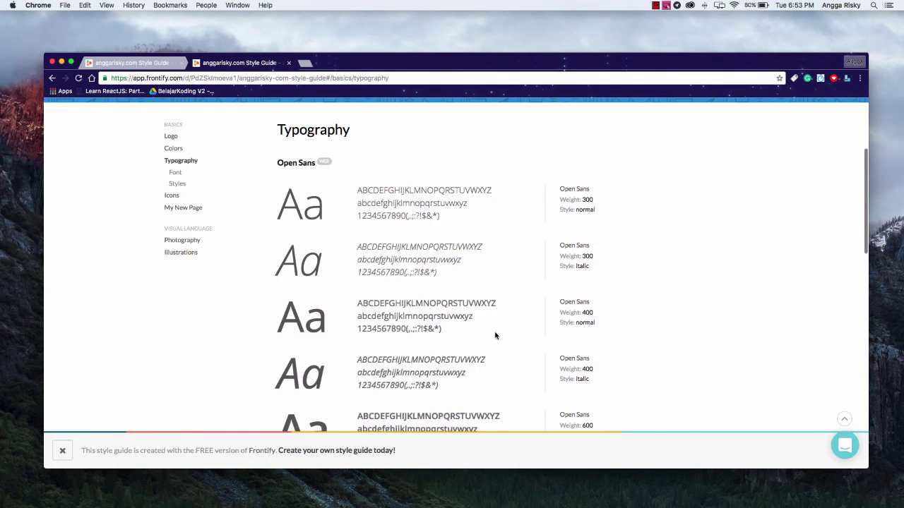
scroll(495, 336, "down", 10)
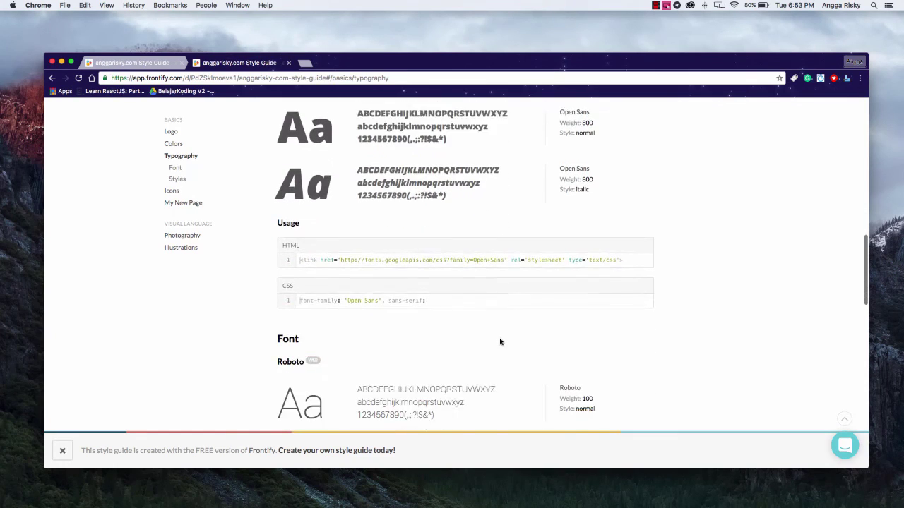
scroll(500, 342, "down", 10)
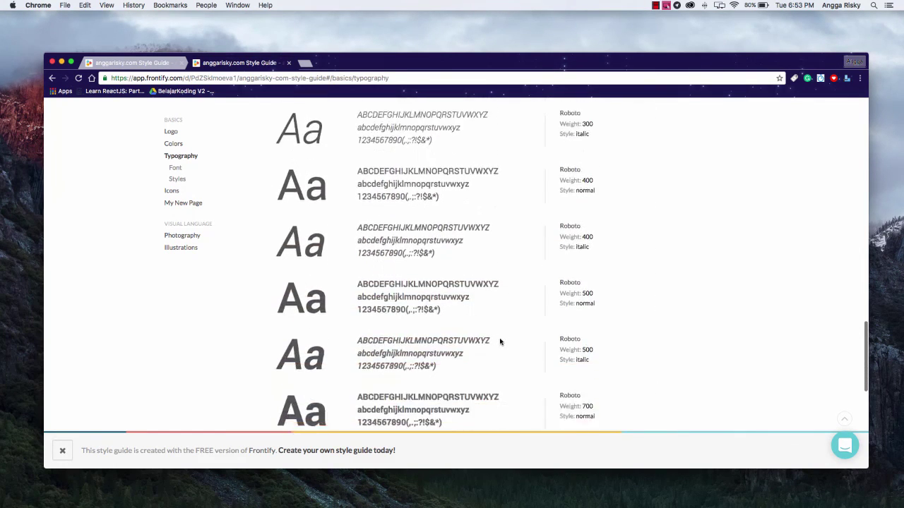
scroll(500, 342, "down", 10)
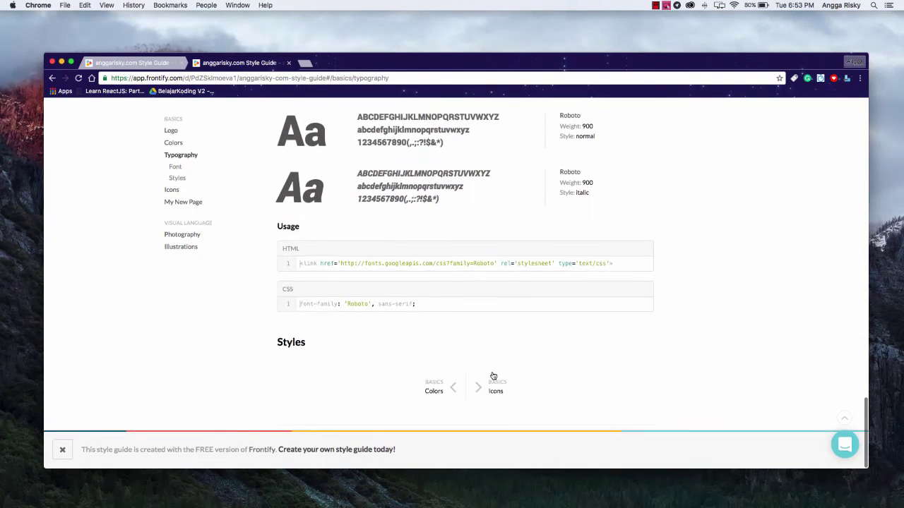
Step: Review the Icons, My New Page, Photography and Illustrations pages of the public style guide
left_click(492, 376)
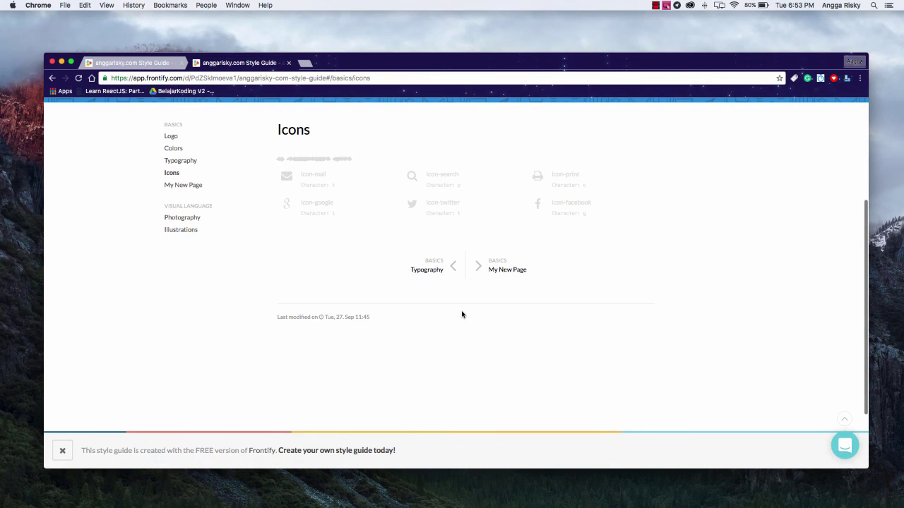
left_click(489, 270)
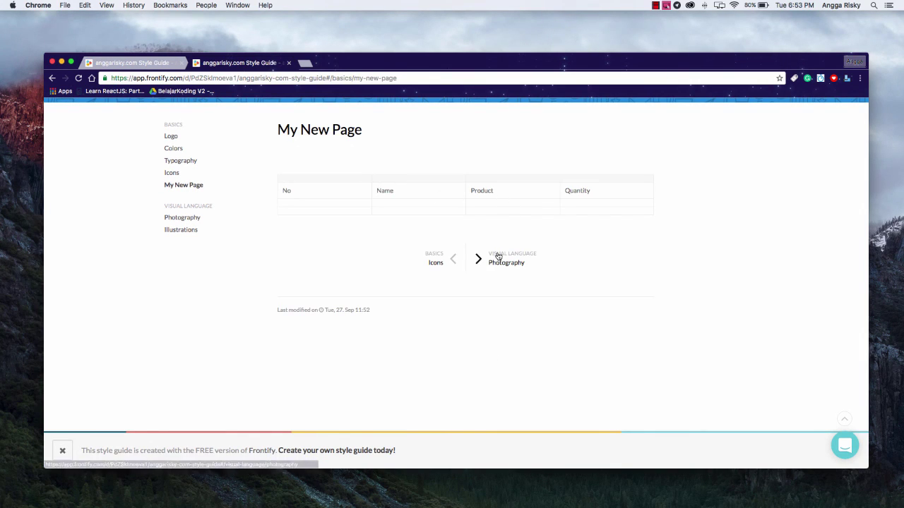
left_click(498, 256)
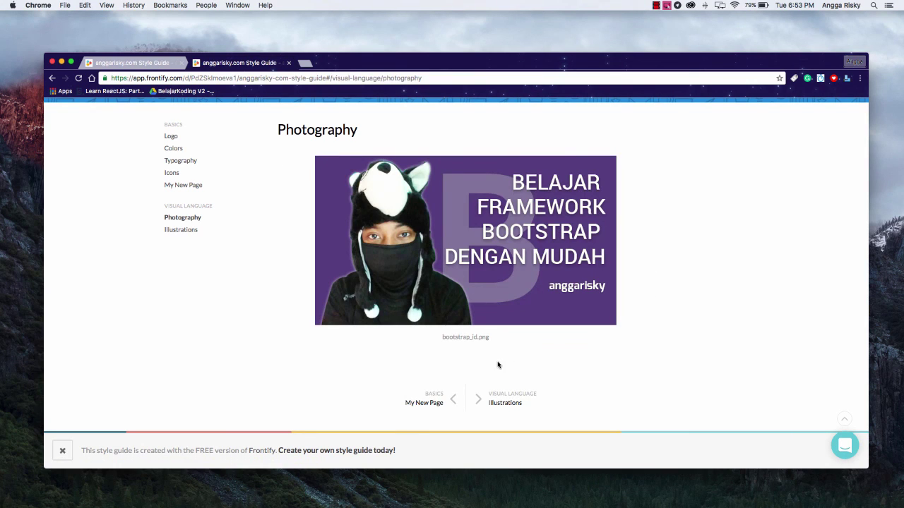
left_click(498, 404)
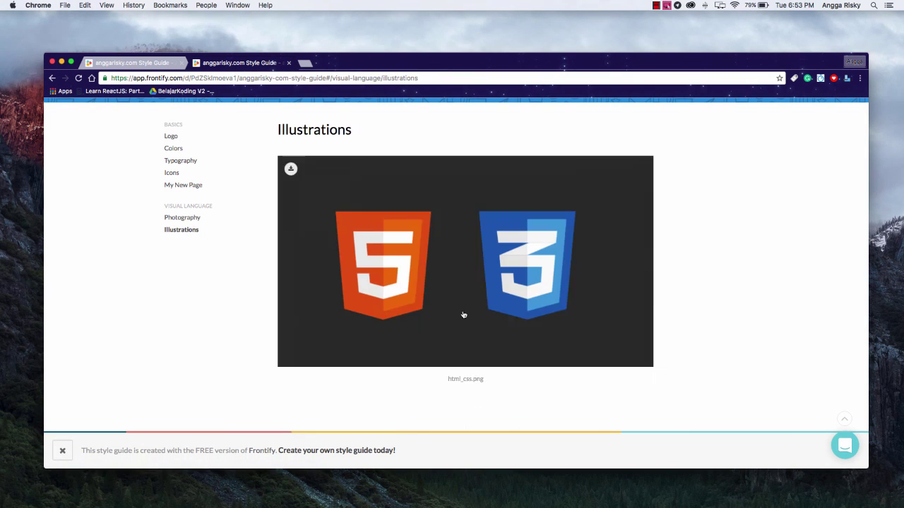
scroll(447, 298, "up", 4)
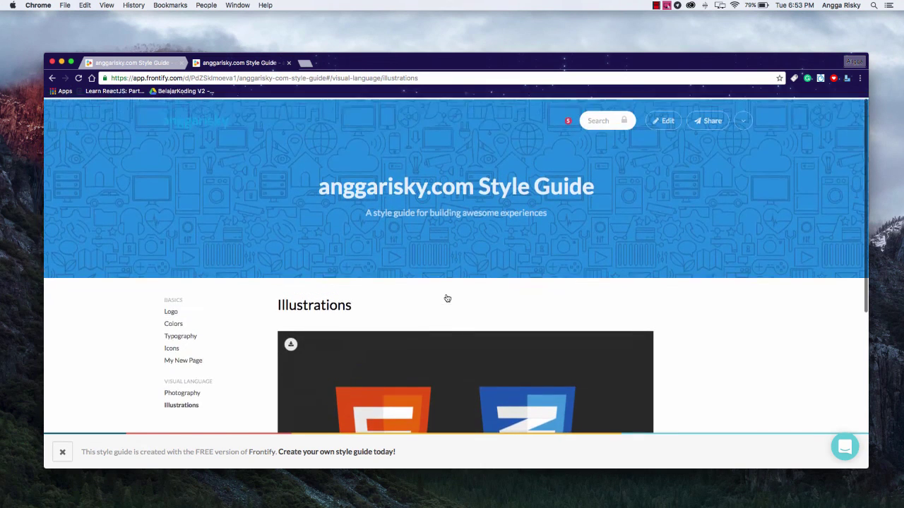
scroll(445, 299, "down", 3)
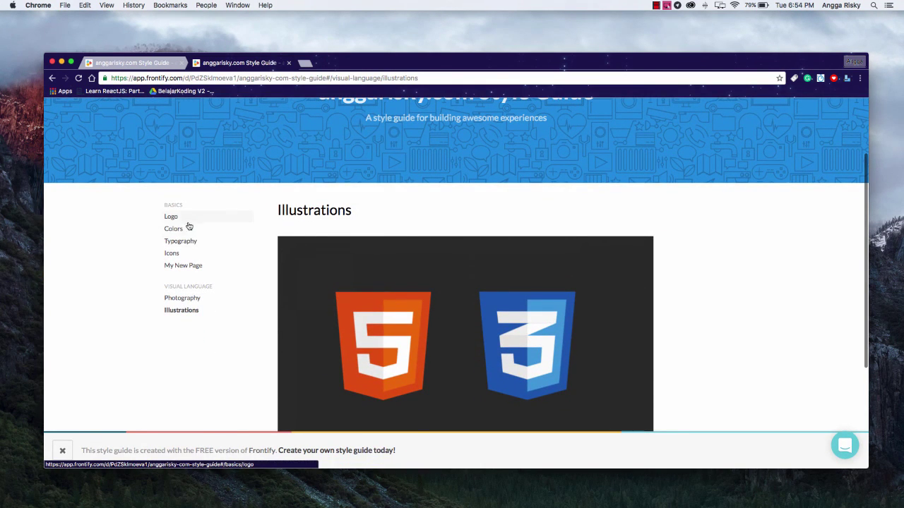
scroll(233, 250, "up", 3)
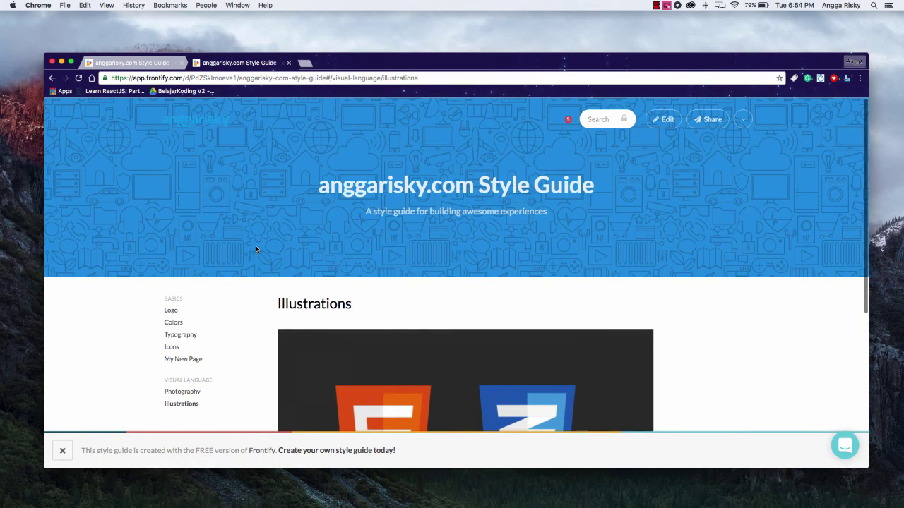